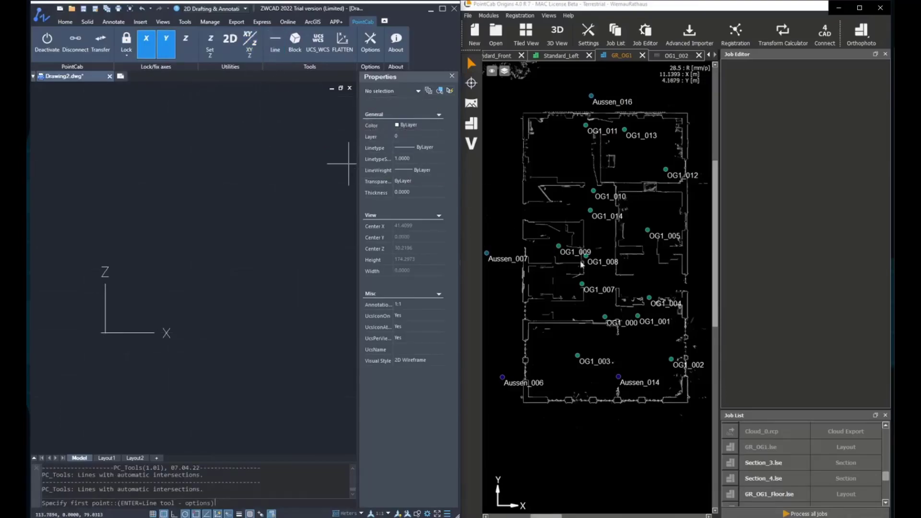
# Open the panorama view of scan position OG1_002 from the GR_OG1 floor plan.
pyautogui.doubleClick(672, 362)
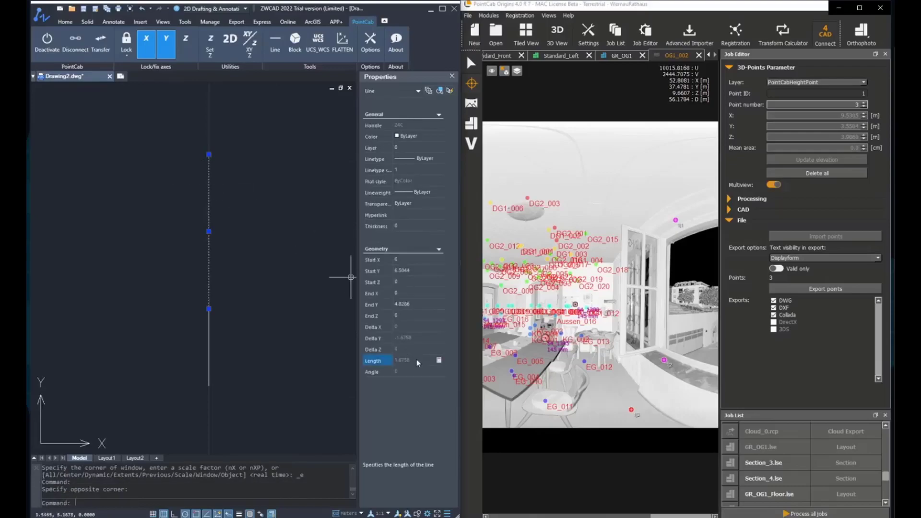
# Check the length of the lower vertical line segment in its properties, and clear the selection.
pyautogui.click(294, 367)
pyautogui.press('Escape')
pyautogui.press('Escape')
pyautogui.click(284, 364)
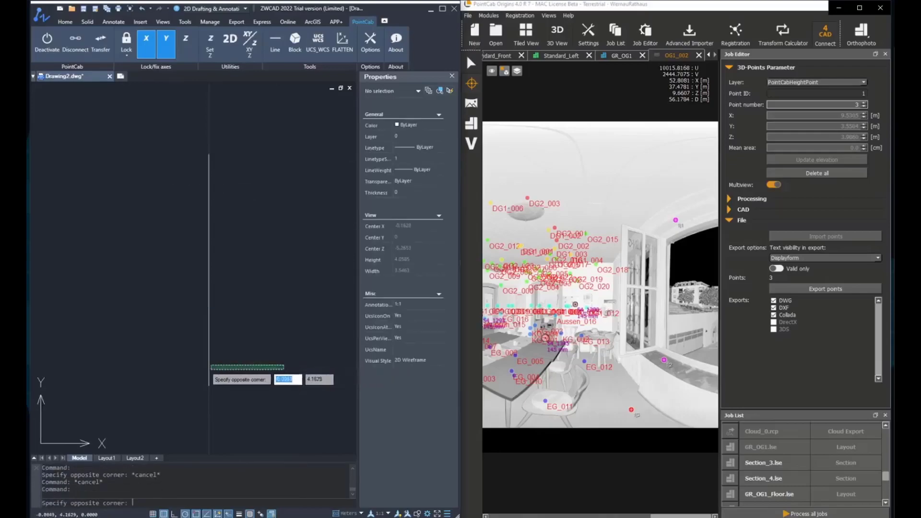
pyautogui.click(208, 371)
pyautogui.click(405, 362)
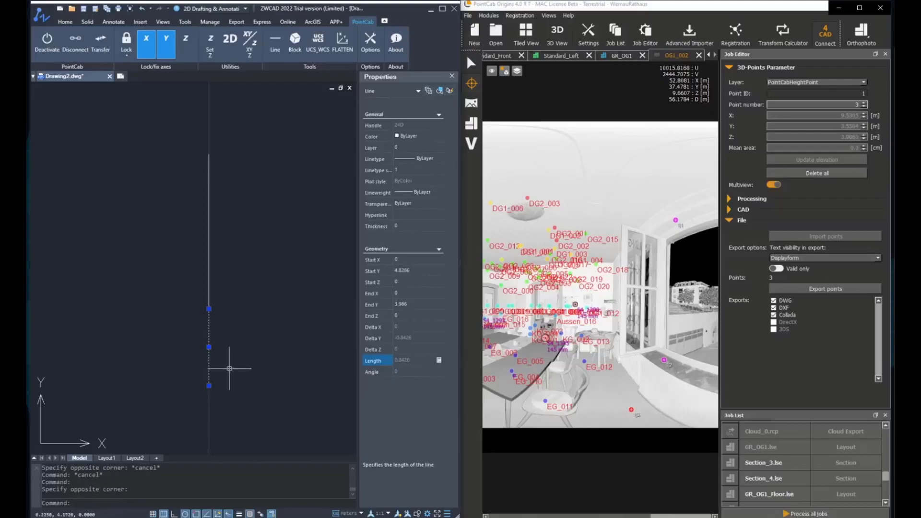
pyautogui.press('Escape')
pyautogui.press('Escape')
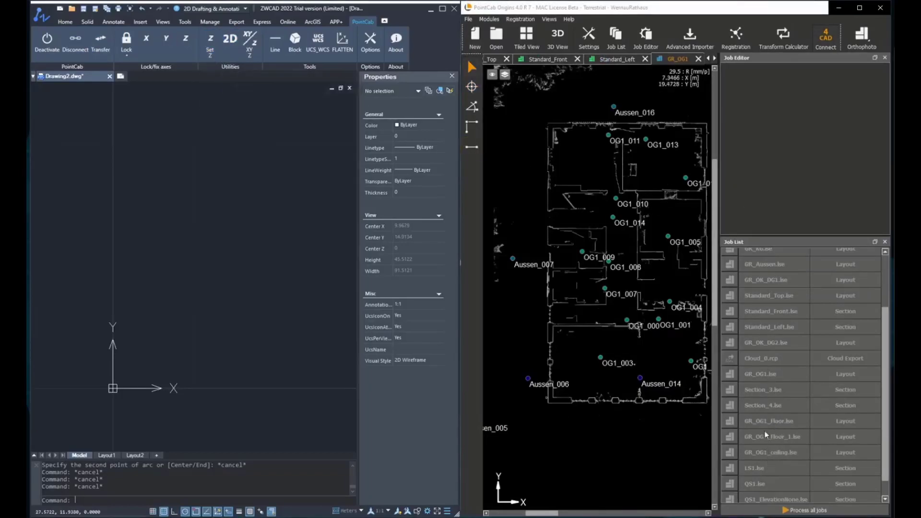
# Look up the center Z of the GR_OG1.lse layout and set the fixed Z coordinate for transferred points to 5.6.
pyautogui.click(761, 374)
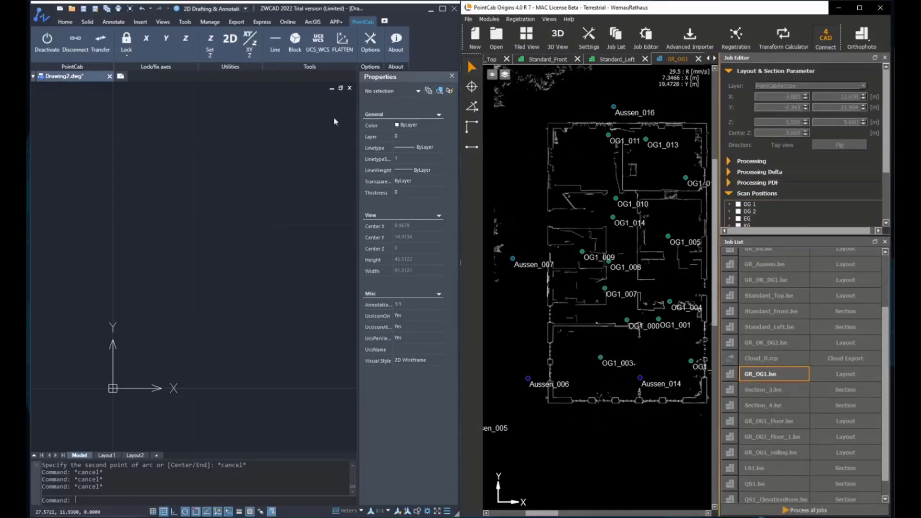
pyautogui.click(210, 47)
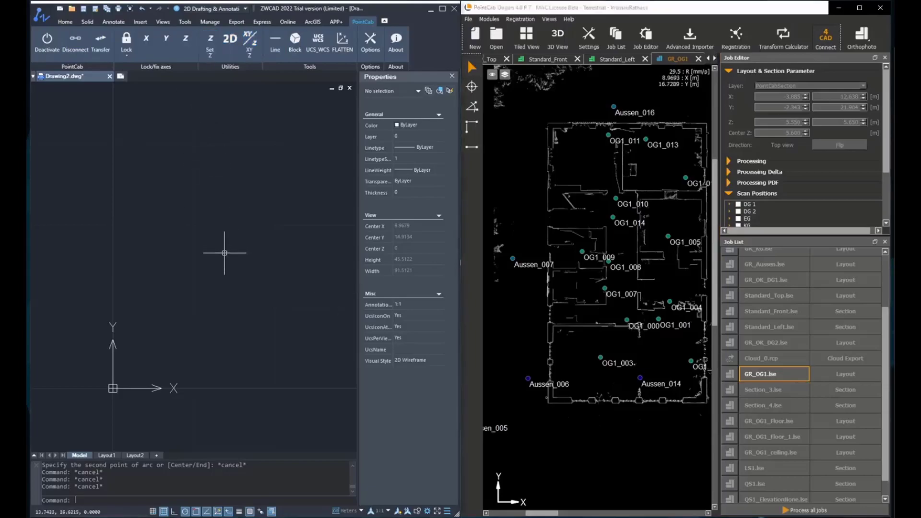
pyautogui.click(211, 43)
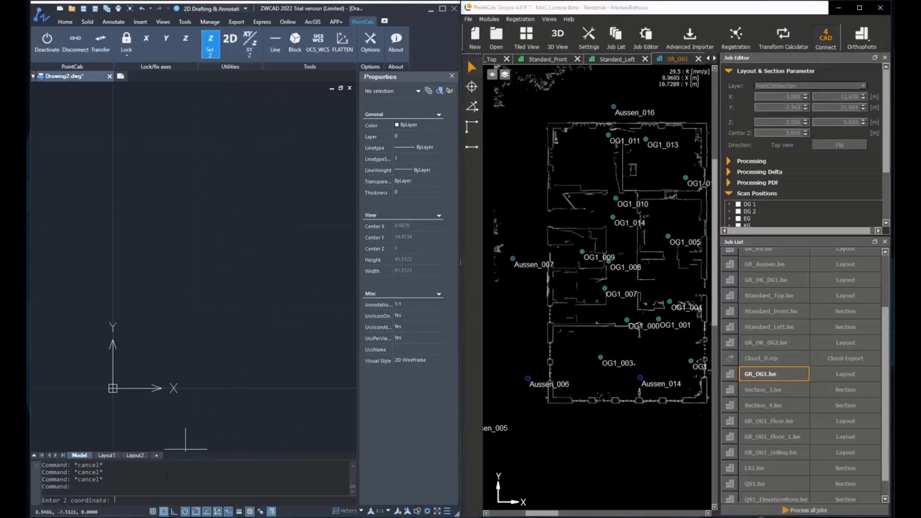
pyautogui.write('5.6')
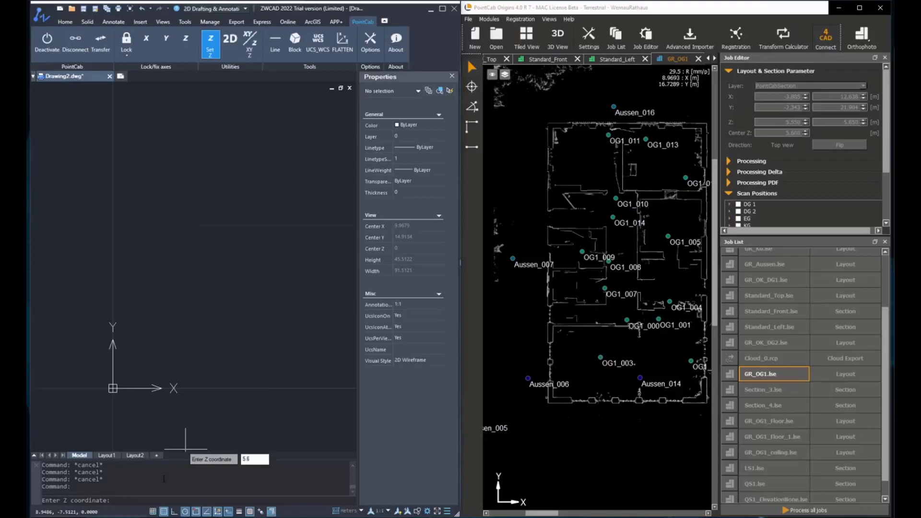
pyautogui.press('Return')
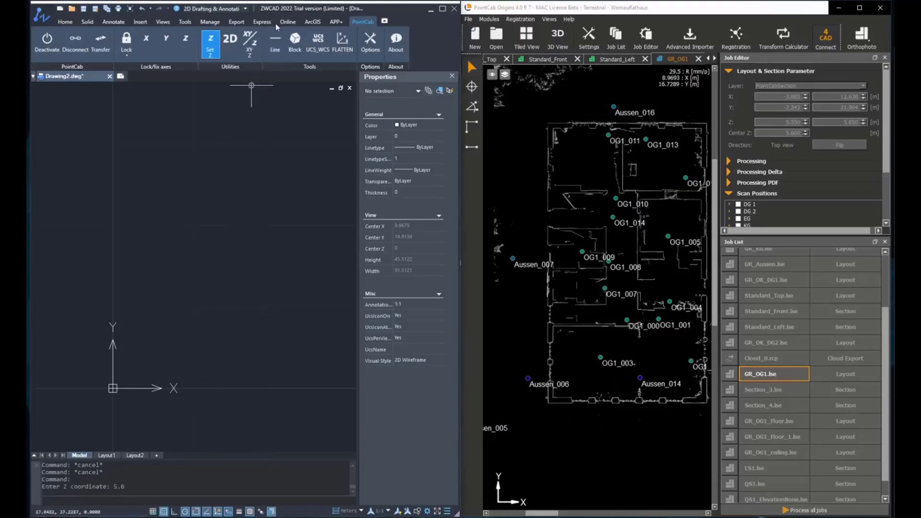
# Draw the building's rectangular outer outline with the automatic-intersection Line tool, picking two points on each outer wall in the GR_OG1 point cloud.
pyautogui.click(276, 47)
pyautogui.click(276, 48)
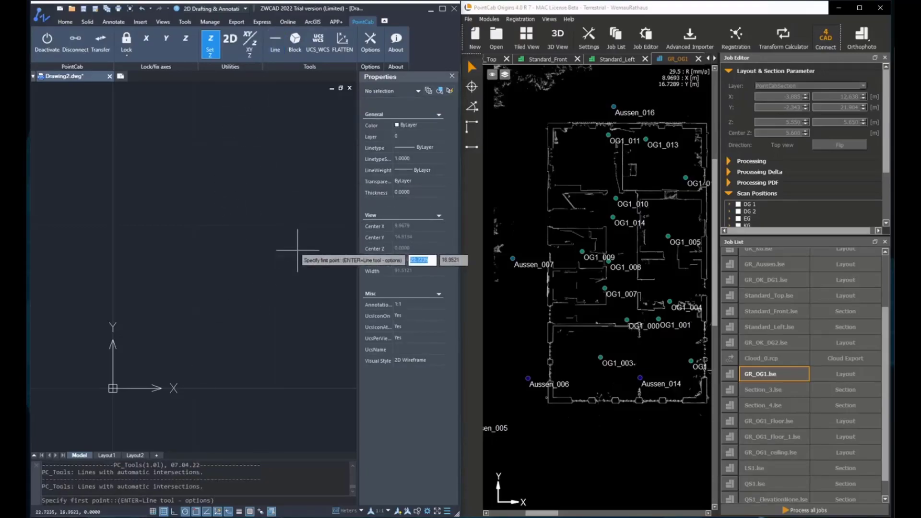
pyautogui.click(472, 86)
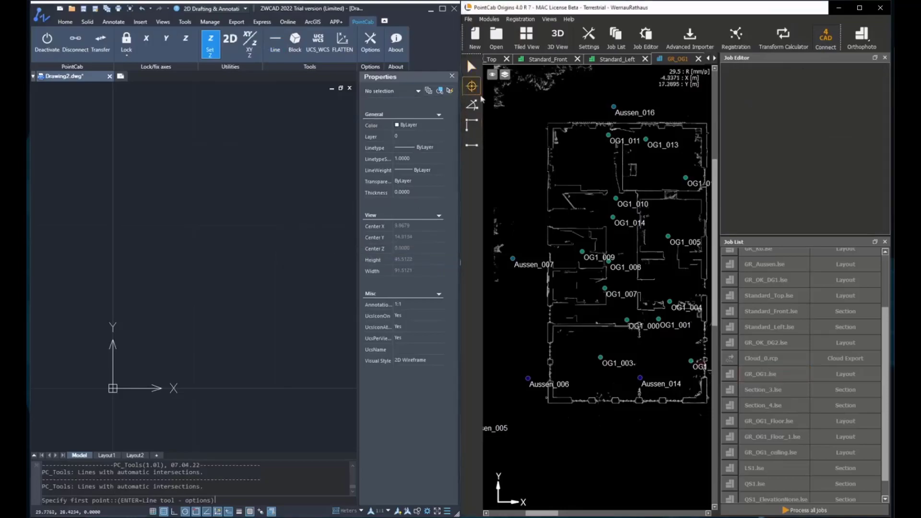
pyautogui.click(556, 124)
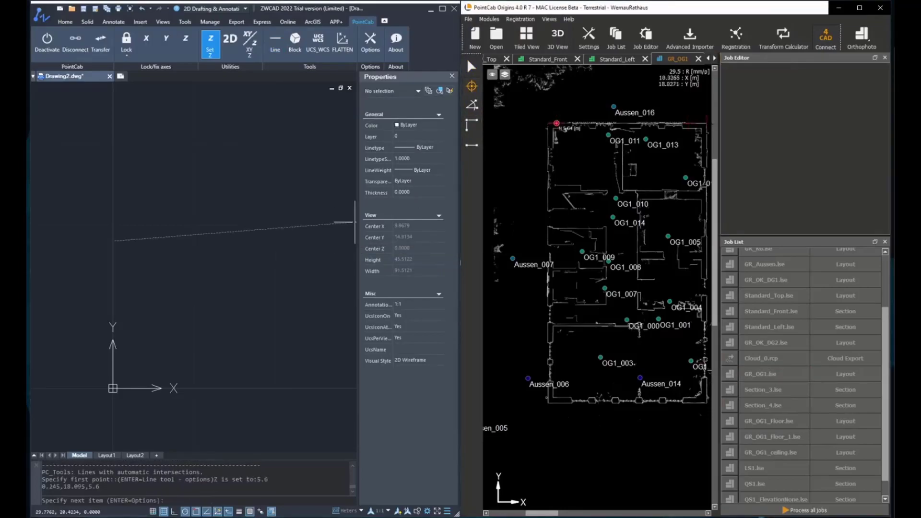
pyautogui.click(705, 123)
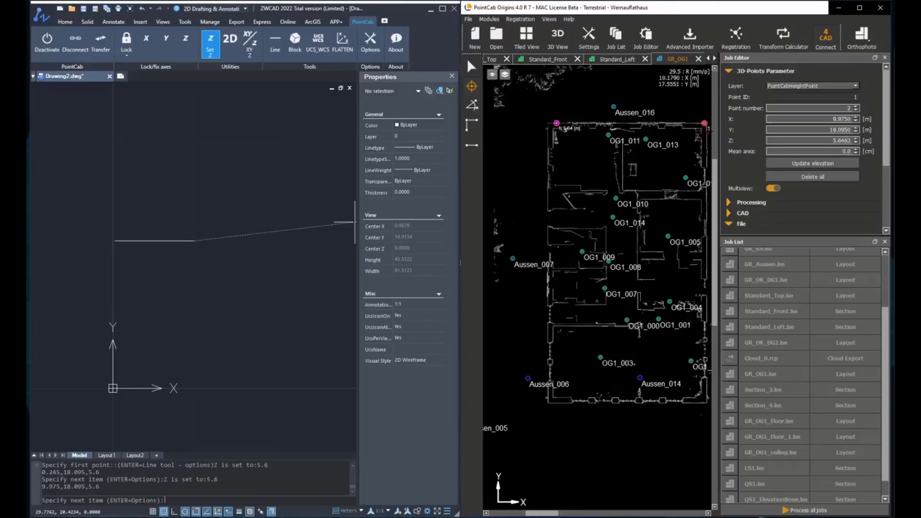
pyautogui.click(706, 130)
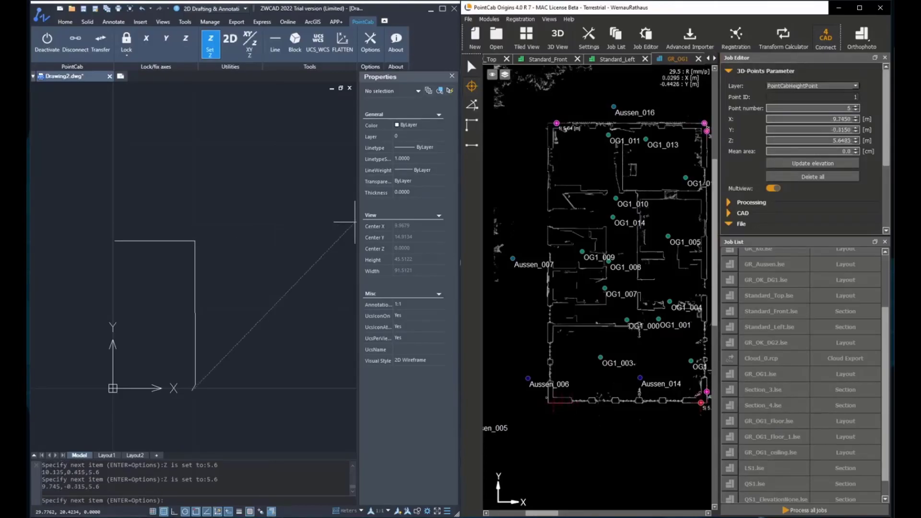
pyautogui.click(548, 399)
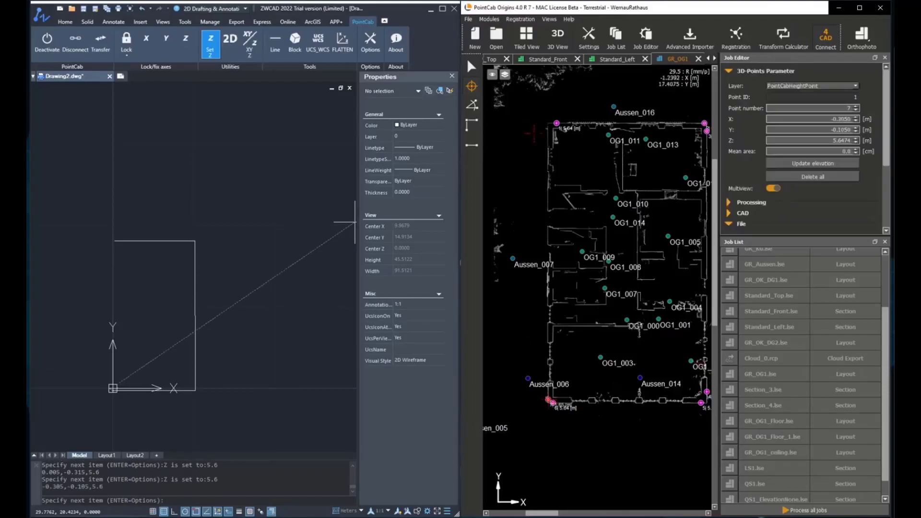
pyautogui.click(548, 133)
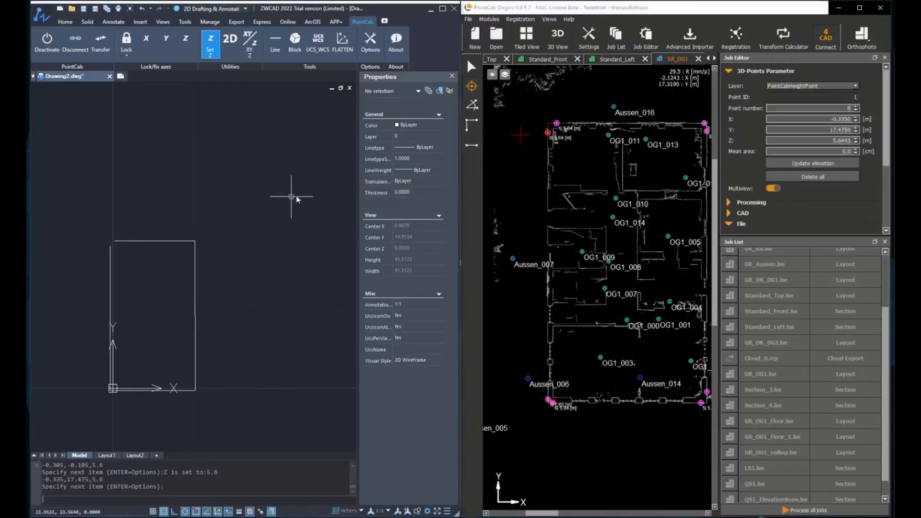
pyautogui.press('Escape')
# Check the start and end Z values of the four outline lines, and clear the selection.
pyautogui.click(68, 196)
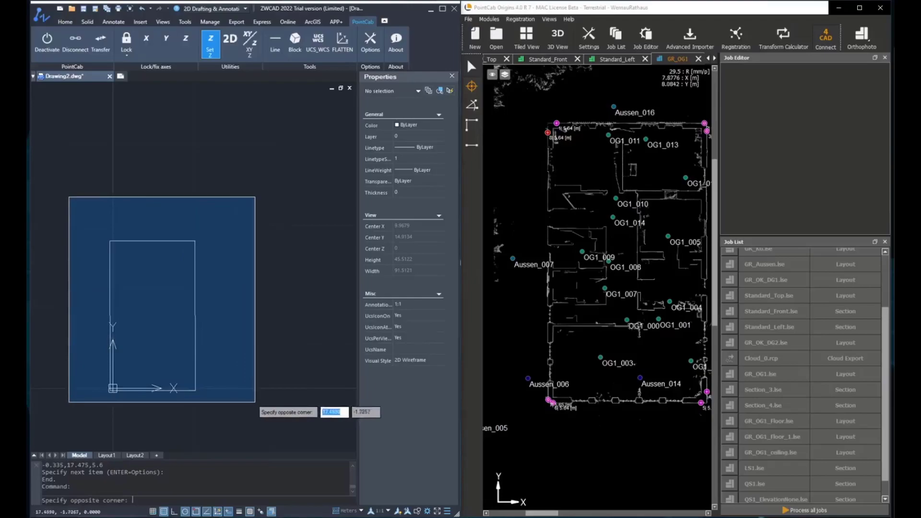
pyautogui.click(259, 405)
pyautogui.click(405, 281)
pyautogui.click(414, 316)
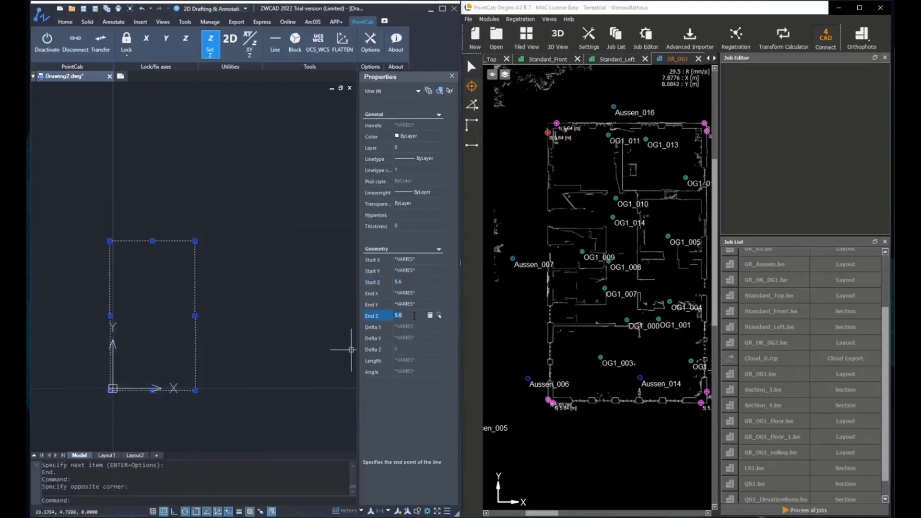
pyautogui.press('Escape')
pyautogui.press('Escape')
pyautogui.press('Escape')
pyautogui.press('Escape')
# Try to draw a polyline along the inner face of the uppermost wall using 3D points picked in the GR_OG1 point cloud.
pyautogui.moveTo(244, 280); pyautogui.dragTo(259, 262, button='middle')
pyautogui.scroll(2, 138, 309)
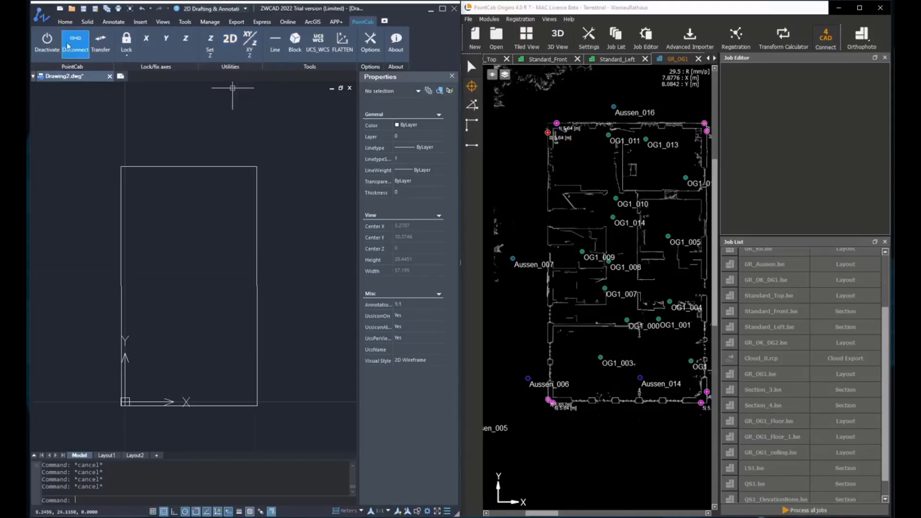
pyautogui.click(64, 22)
pyautogui.click(72, 56)
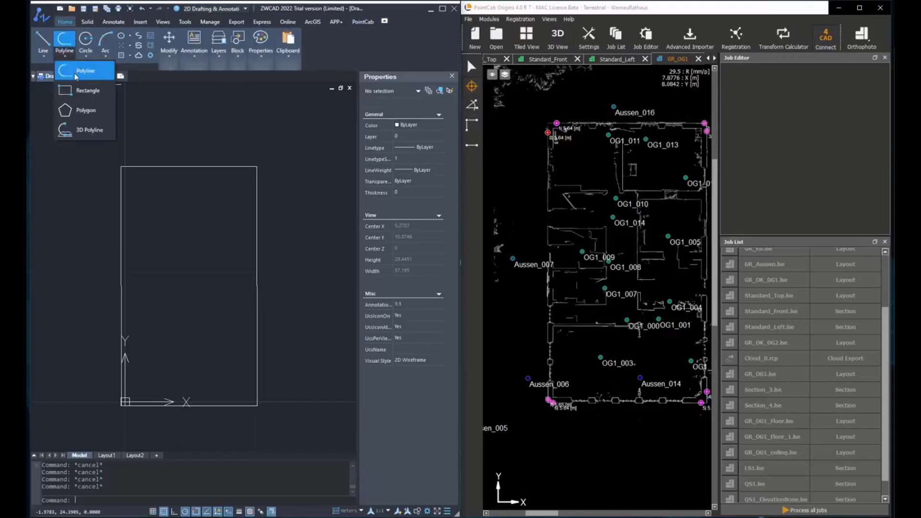
pyautogui.click(76, 77)
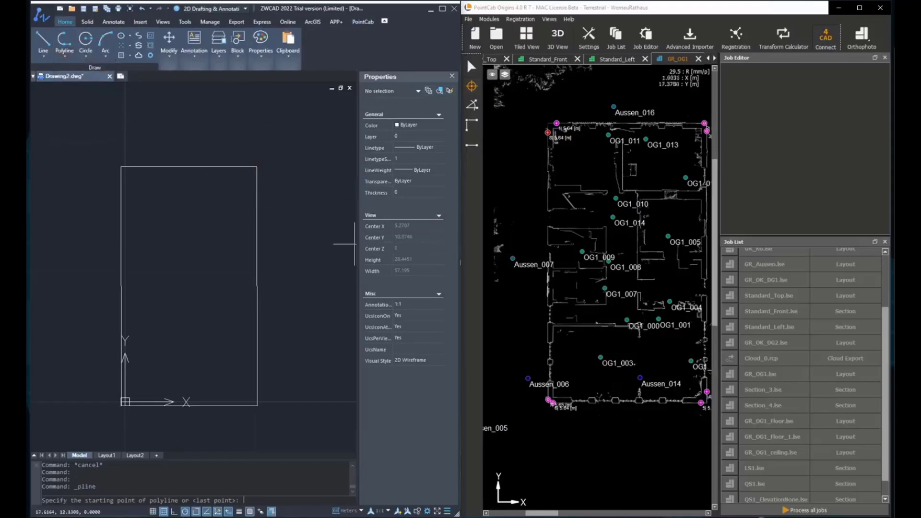
pyautogui.scroll(2, 607, 104)
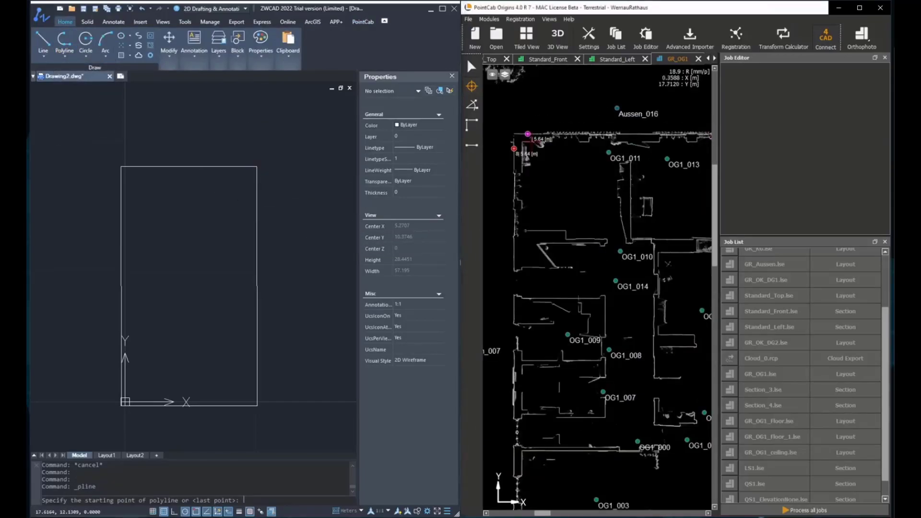
pyautogui.click(528, 134)
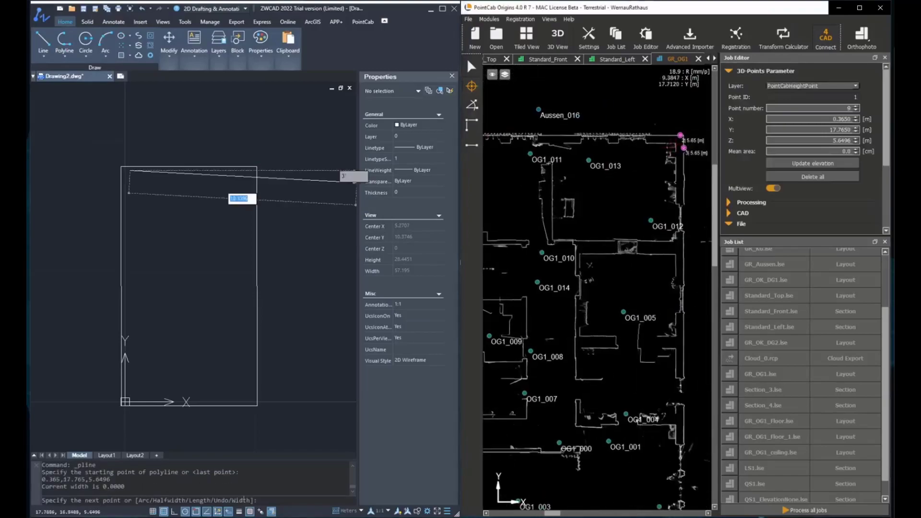
pyautogui.click(683, 148)
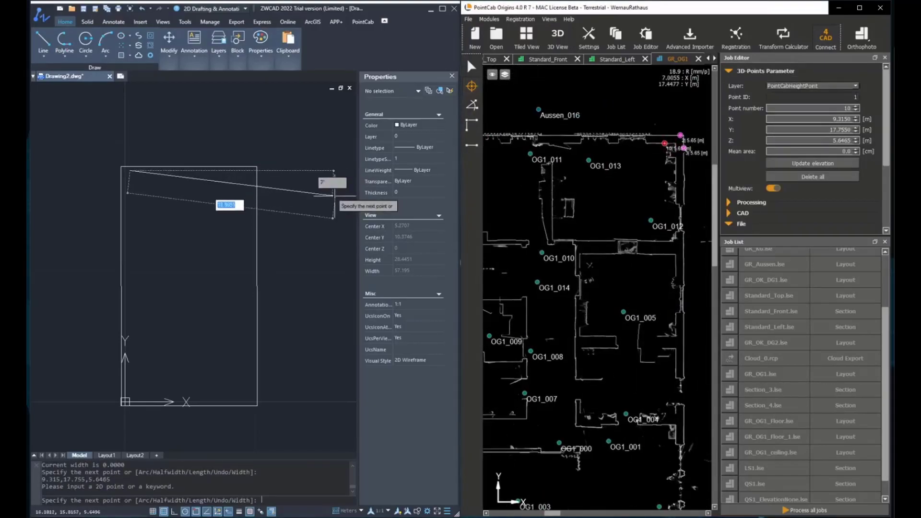
pyautogui.doubleClick(82, 486)
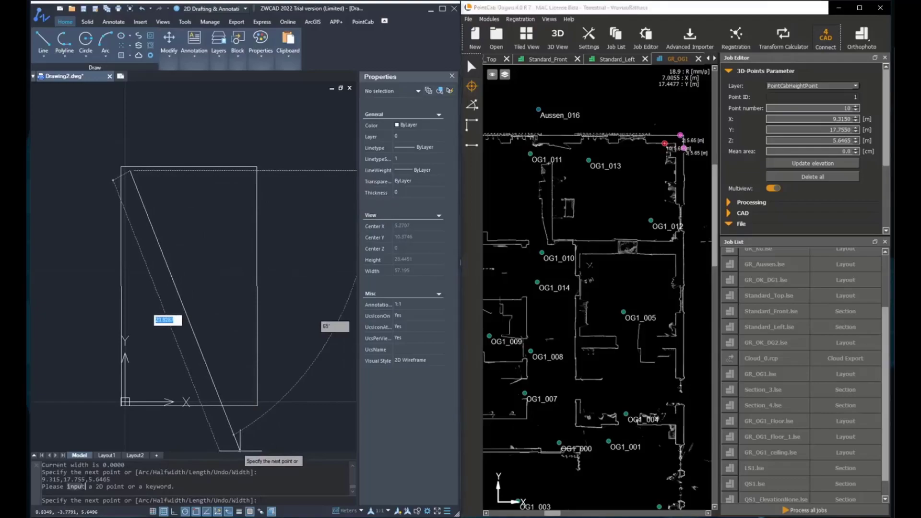
pyautogui.moveTo(207, 489); pyautogui.dragTo(57, 486)
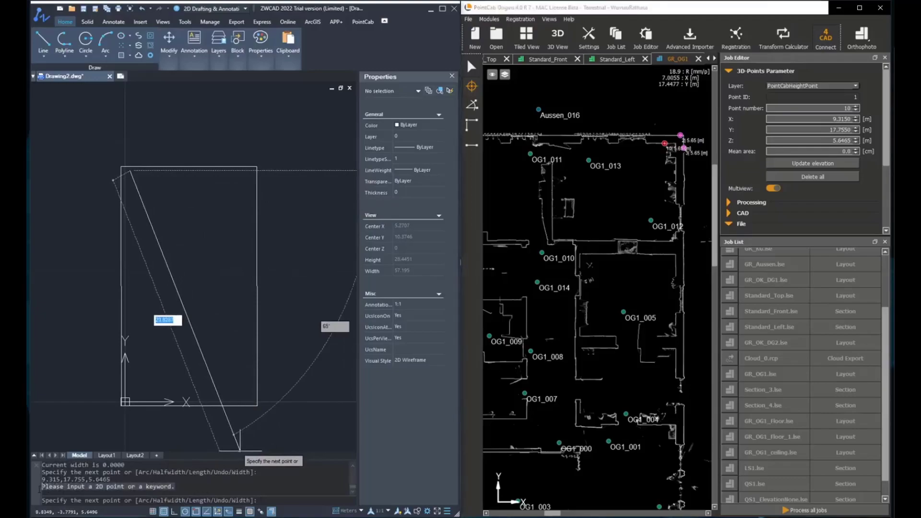
pyautogui.rightClick(227, 249)
pyautogui.click(250, 267)
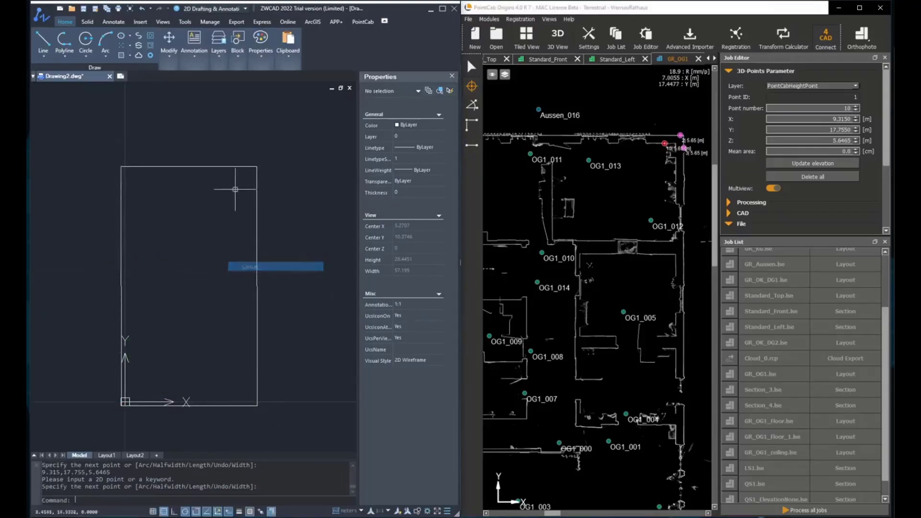
# Turn on 2D point transfer and draw a polyline along the uppermost wall's inner face from 0.195,17.765 to 9.065,17.755.
pyautogui.click(365, 23)
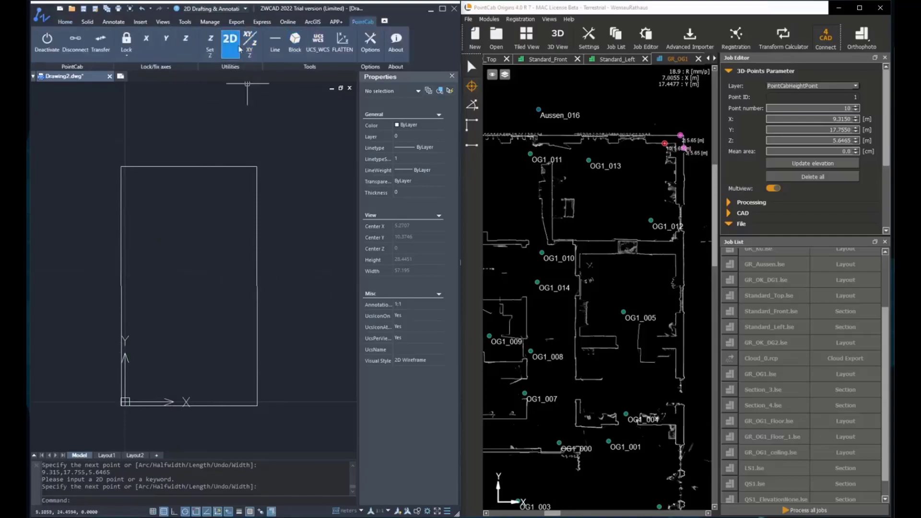
pyautogui.click(65, 22)
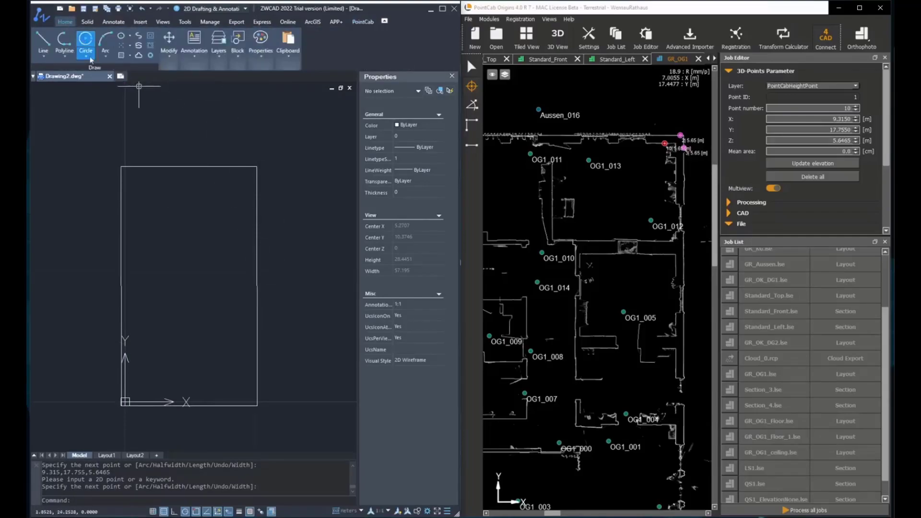
pyautogui.click(64, 56)
pyautogui.click(67, 71)
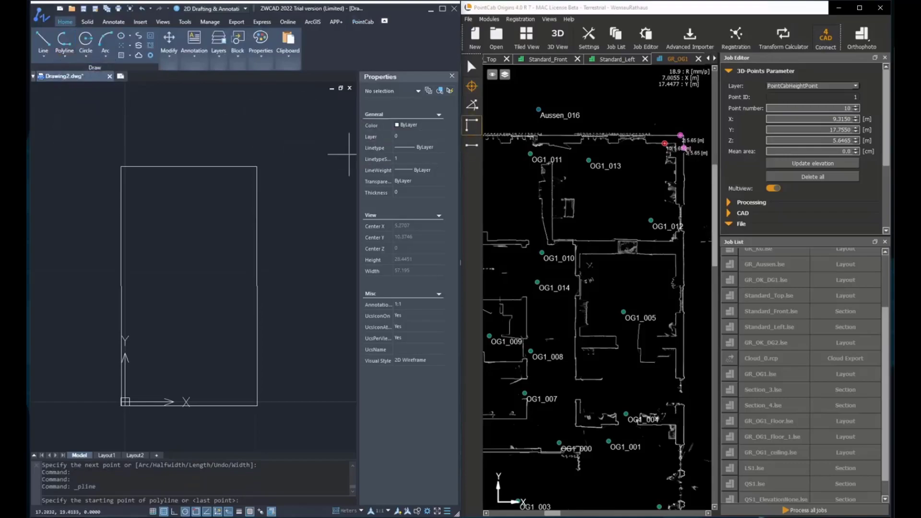
pyautogui.moveTo(568, 128); pyautogui.dragTo(598, 130, button='middle')
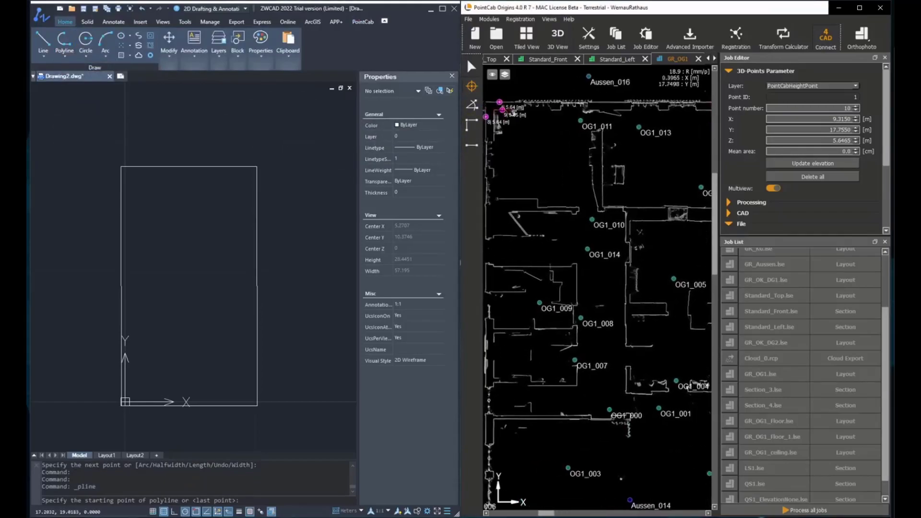
pyautogui.click(502, 109)
pyautogui.moveTo(701, 115); pyautogui.dragTo(599, 127, button='middle')
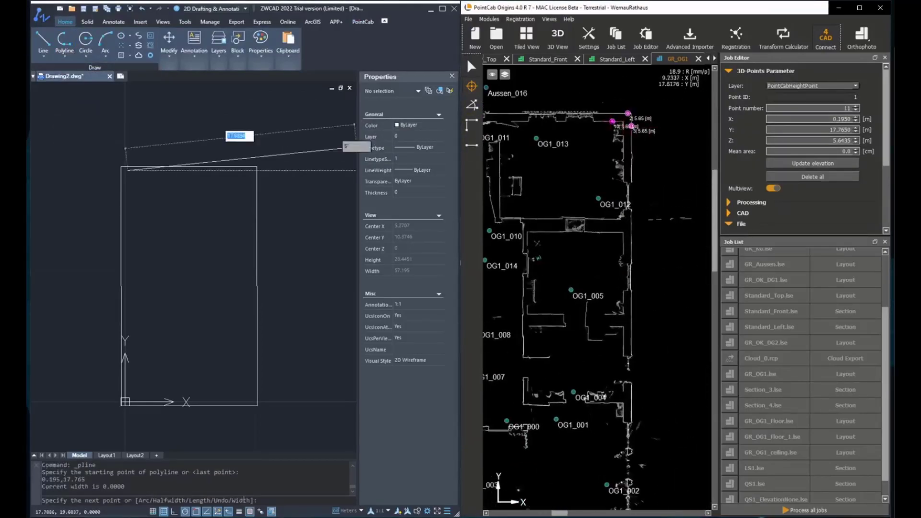
pyautogui.click(606, 121)
pyautogui.click(605, 123)
pyautogui.rightClick(223, 221)
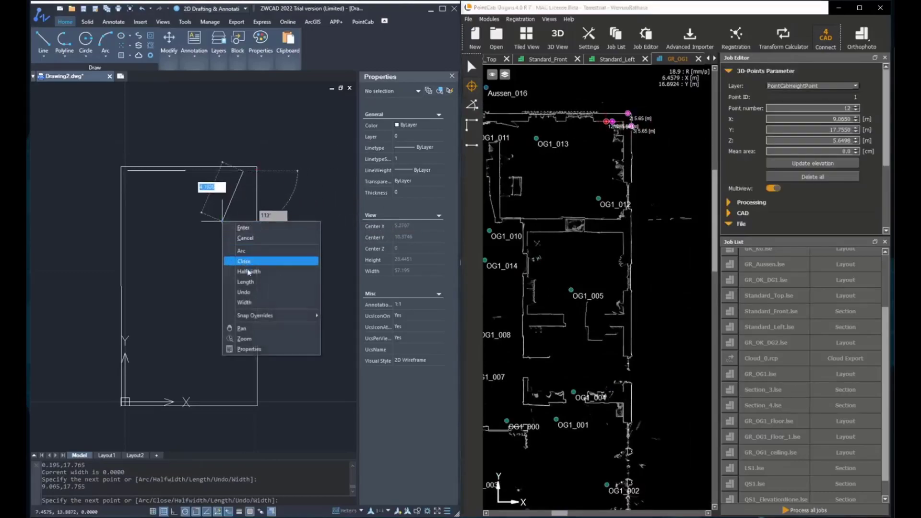
pyautogui.click(248, 242)
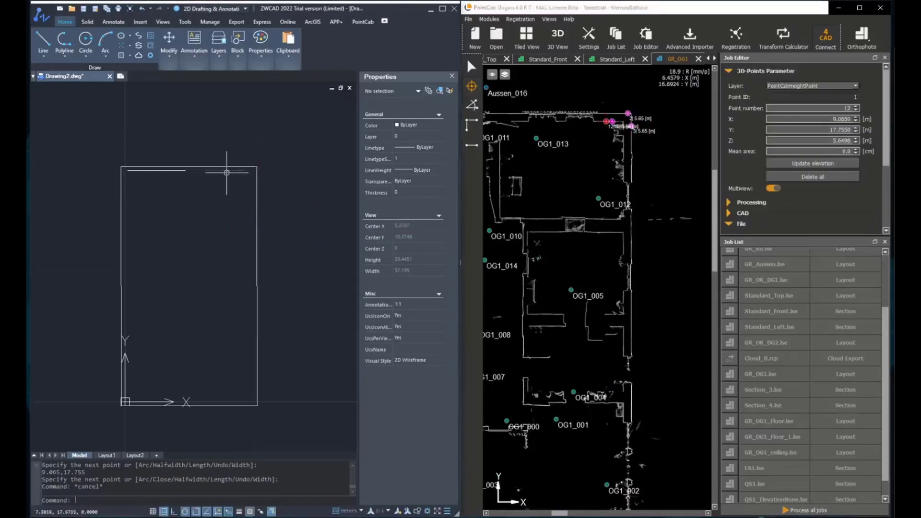
pyautogui.click(228, 171)
pyautogui.press('Escape')
pyautogui.press('Escape')
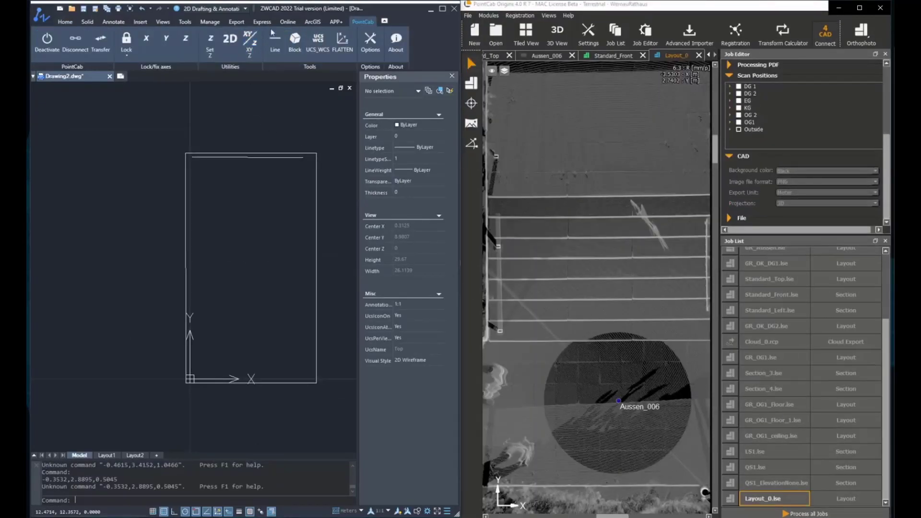
# Turn on separate XY and Z point transfer, and set the Line tool to multiple lines in Top View (WCS) with both Z values from Point A.
pyautogui.click(250, 42)
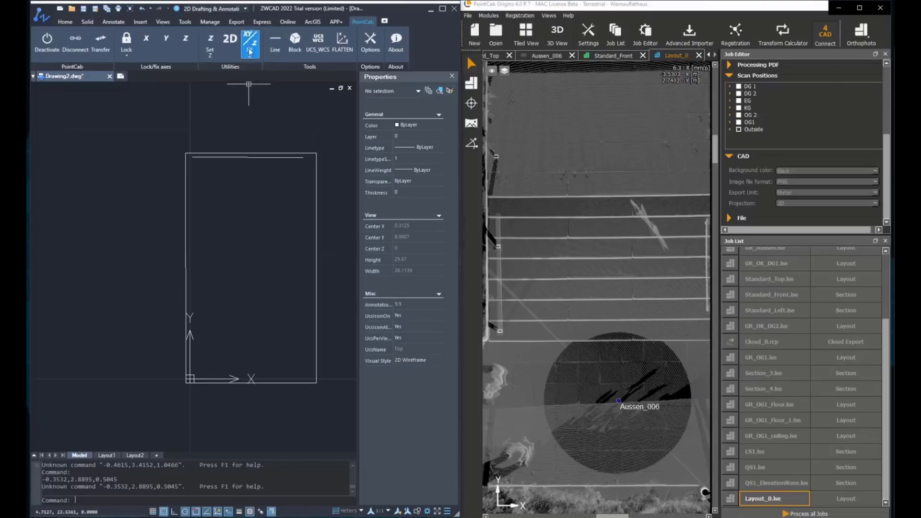
pyautogui.click(275, 43)
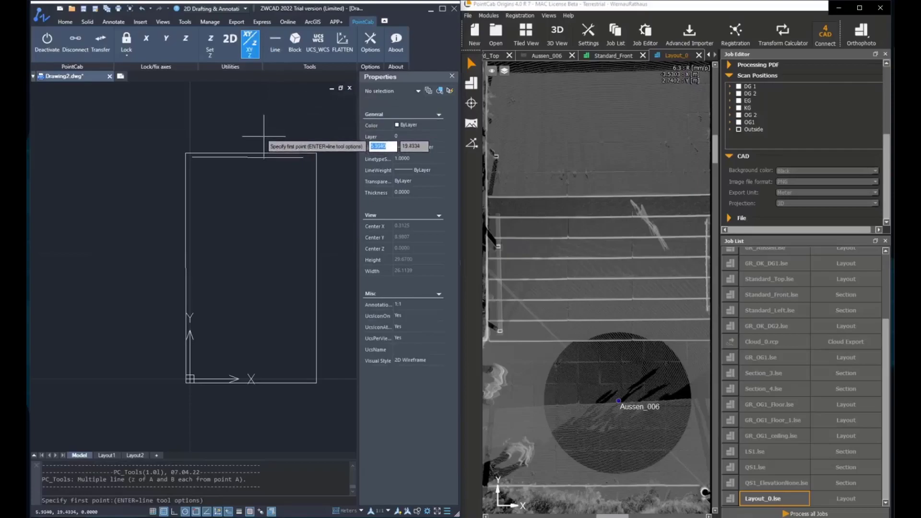
pyautogui.press('Return')
pyautogui.press('Return')
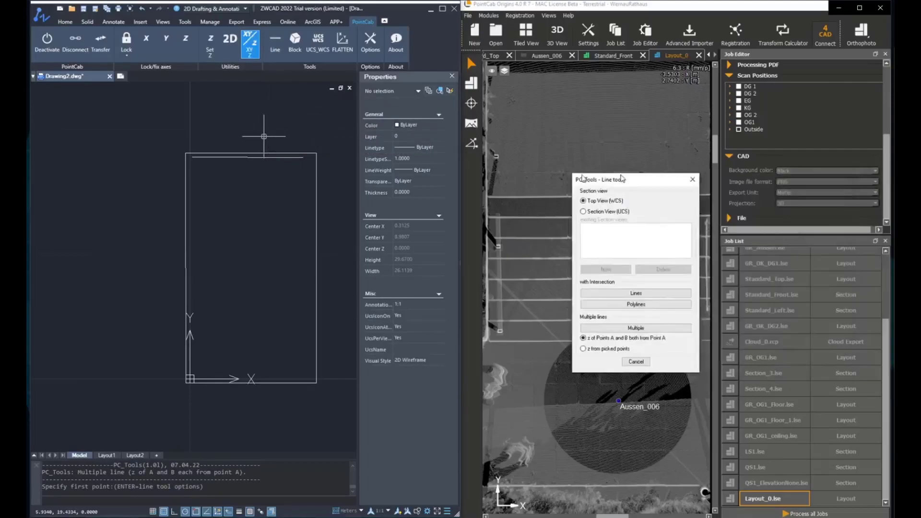
pyautogui.click(357, 329)
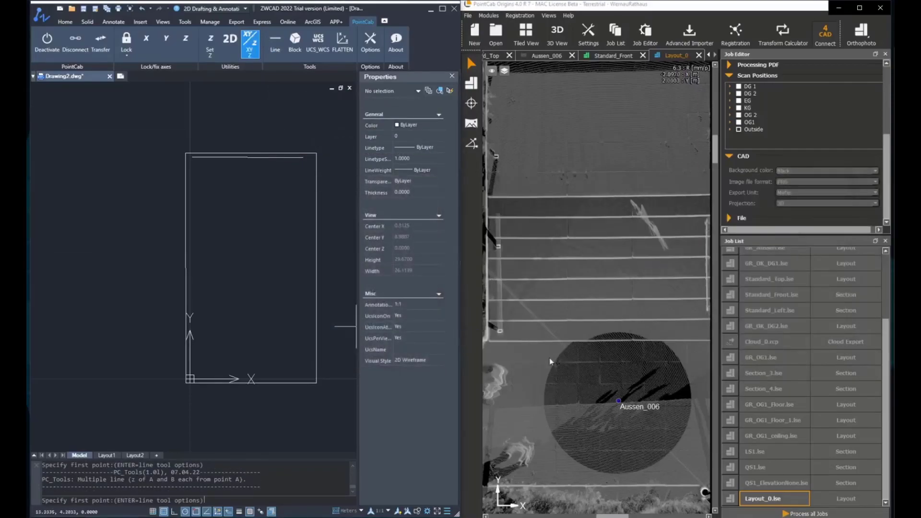
# Draw the lowest stair edge from -3.3673,2.1195,0.137 to -0.4954,2.1445,0.1388, picking XY on the edge and Z on the tread in PointCab's Layout_0.
pyautogui.click(471, 103)
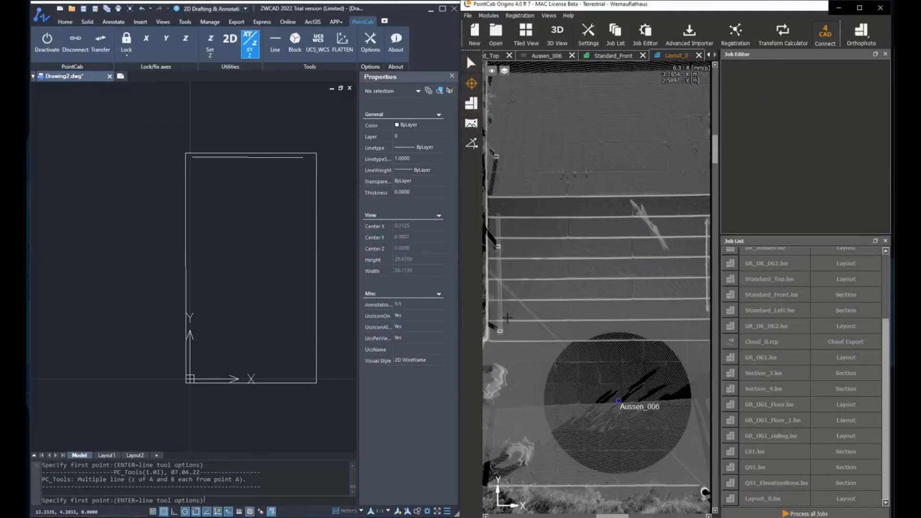
pyautogui.click(495, 342)
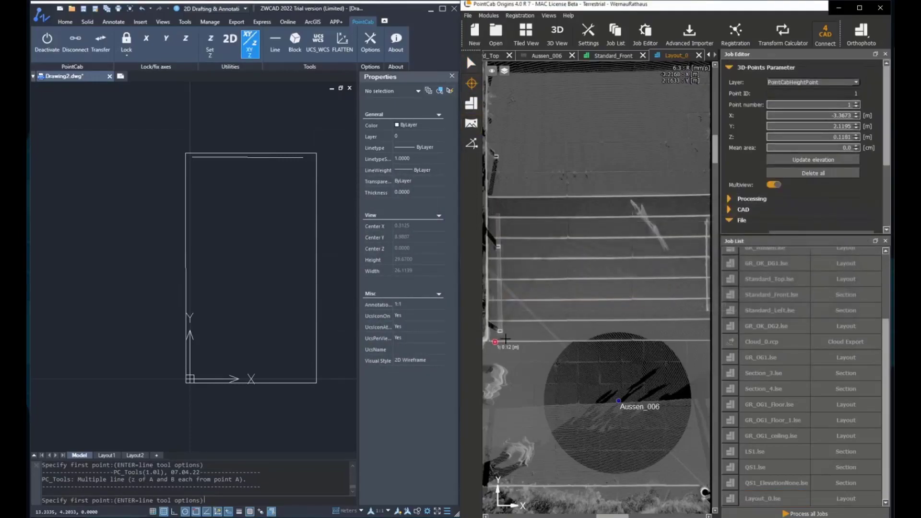
pyautogui.click(508, 333)
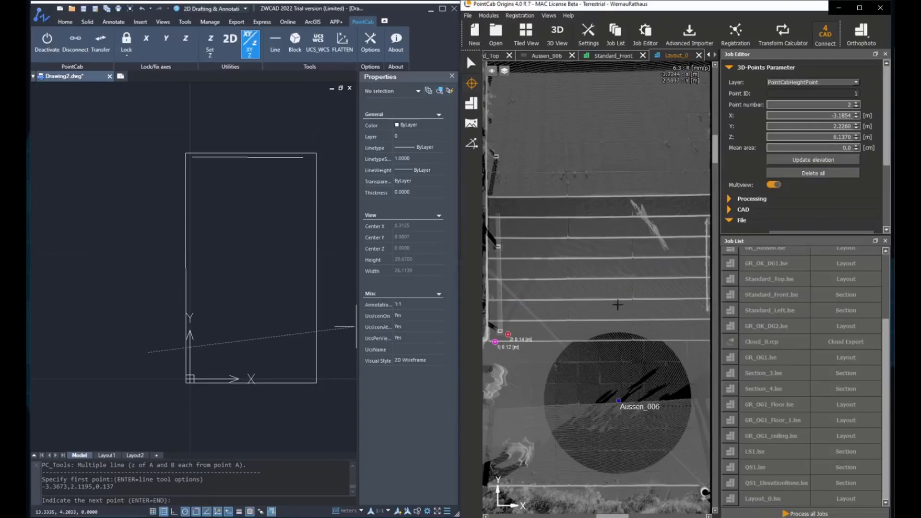
pyautogui.moveTo(675, 311); pyautogui.dragTo(573, 296, button='middle')
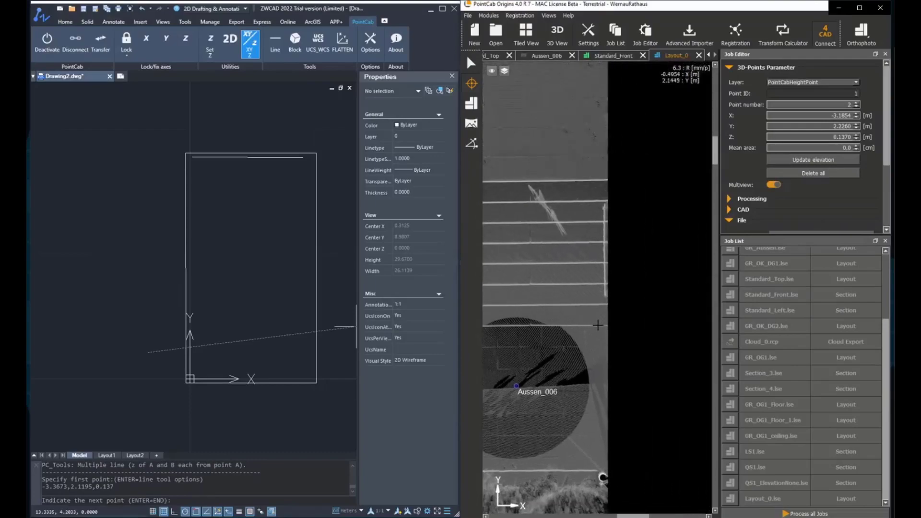
pyautogui.click(598, 325)
pyautogui.click(598, 314)
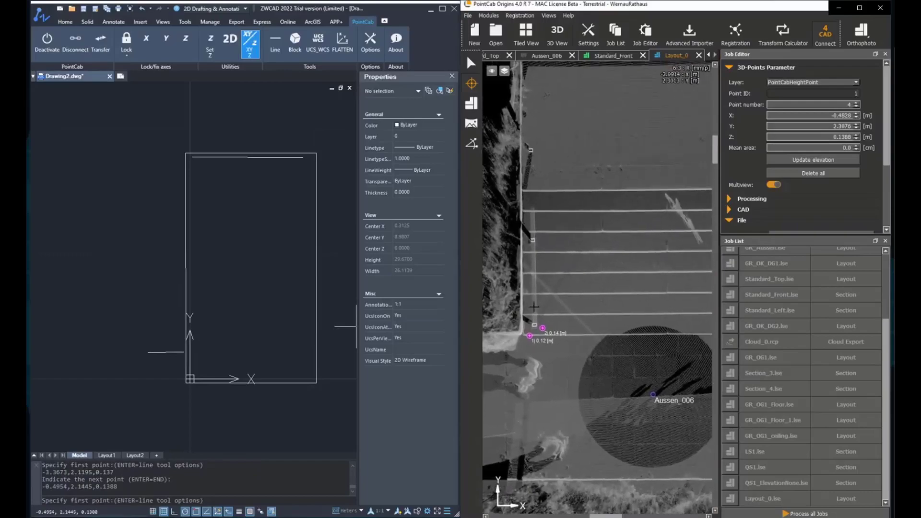
# Draw lines along the second and third stair edges at Z about 0.32 and 0.50, picking XY and Z separately at each end.
pyautogui.click(525, 315)
pyautogui.click(541, 305)
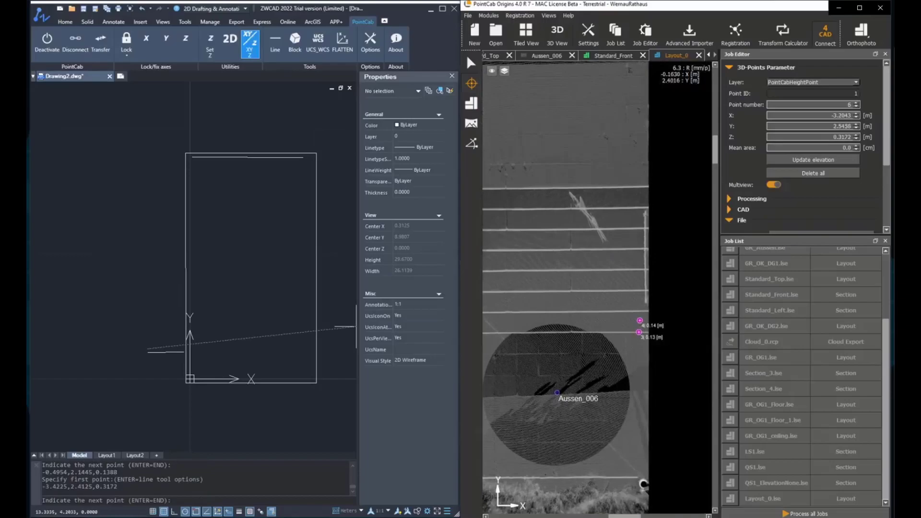
pyautogui.click(642, 310)
pyautogui.click(637, 300)
pyautogui.moveTo(555, 279); pyautogui.dragTo(640, 270, button='middle')
pyautogui.scroll(2, 566, 282)
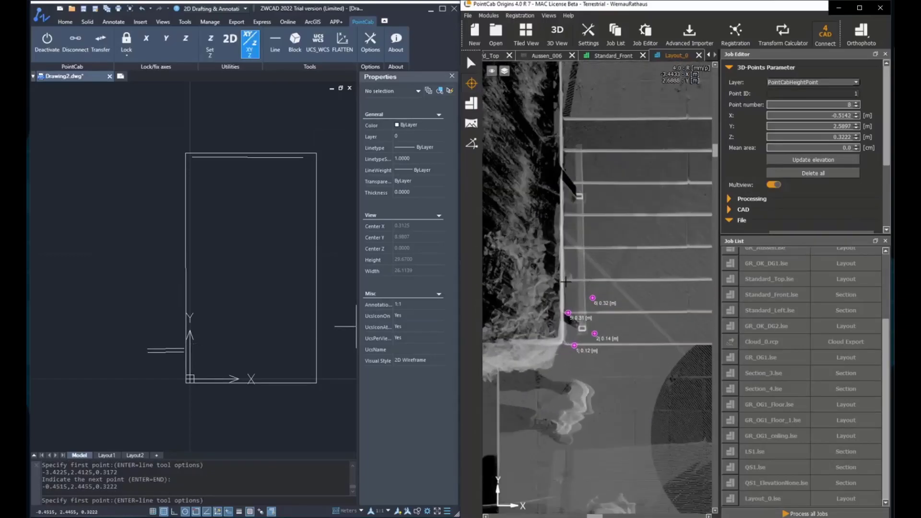
pyautogui.click(576, 281)
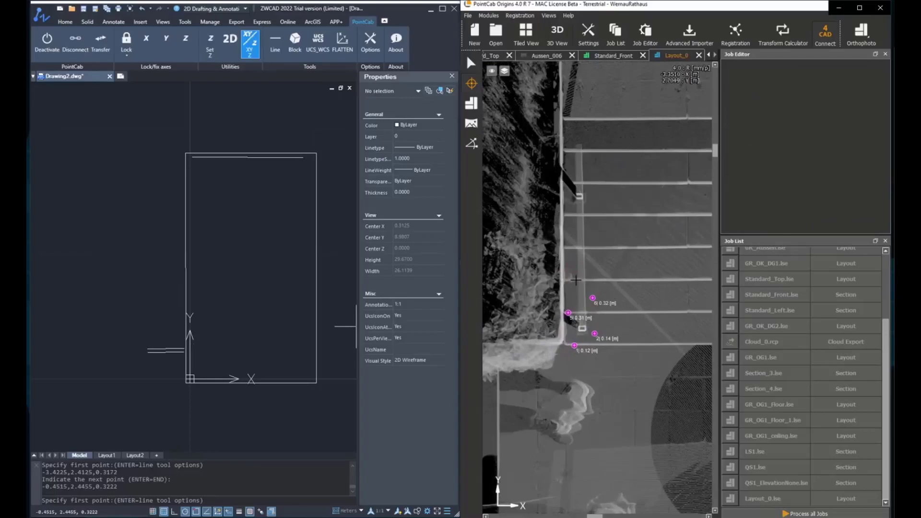
pyautogui.click(576, 280)
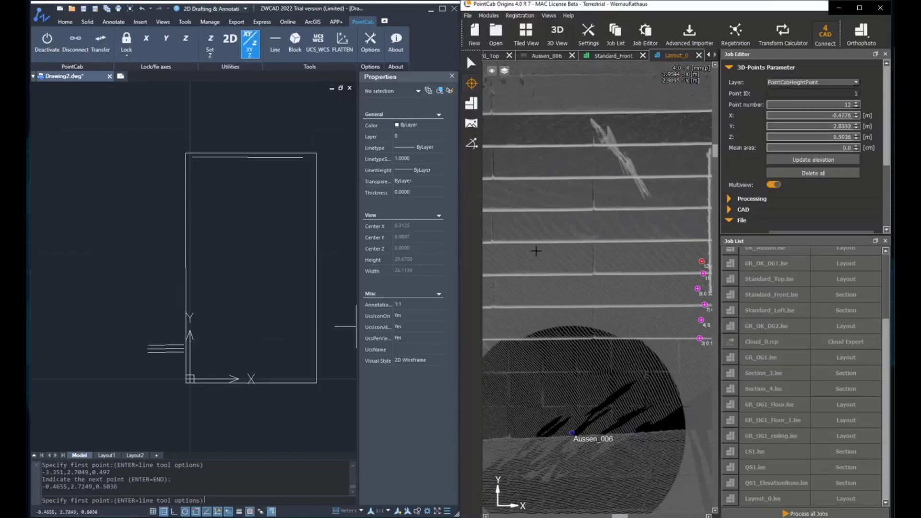
# Draw lines along the fourth and fifth stair edges at Z about 0.68 and 0.86, with separate XY and Z picks.
pyautogui.moveTo(576, 221); pyautogui.dragTo(711, 206, button='middle')
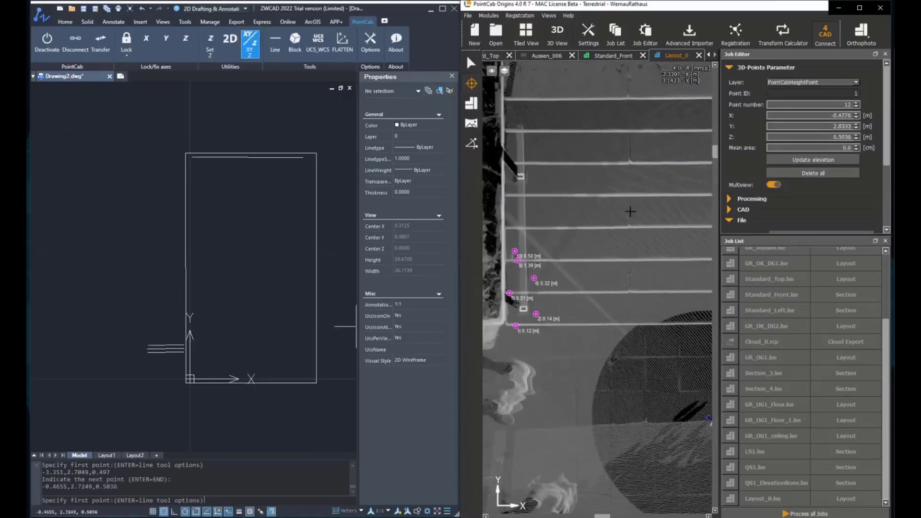
pyautogui.click(510, 227)
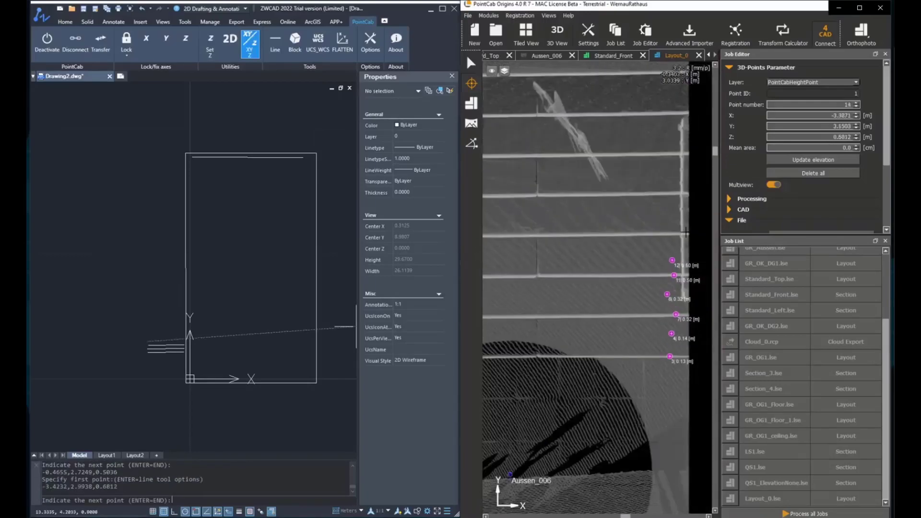
pyautogui.click(671, 235)
pyautogui.click(671, 223)
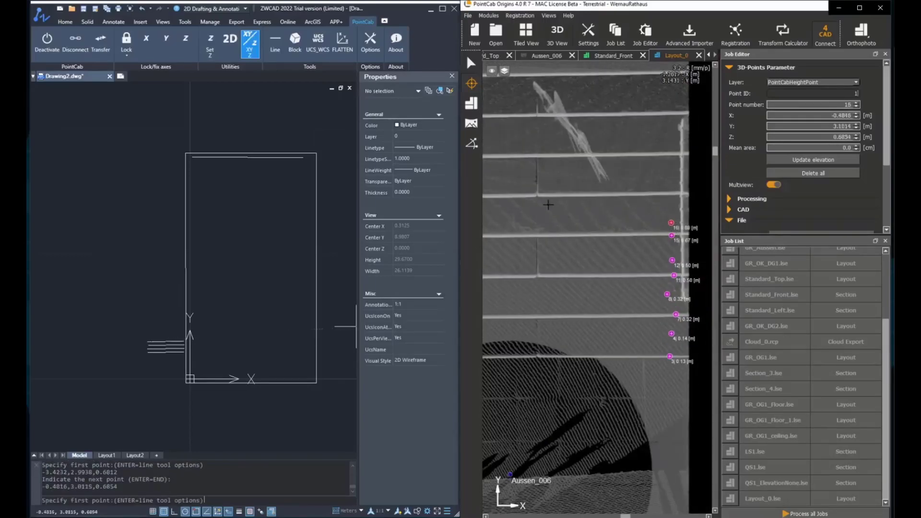
pyautogui.moveTo(536, 194); pyautogui.dragTo(670, 214, button='middle')
pyautogui.scroll(-1, 550, 215)
pyautogui.scroll(1, 530, 214)
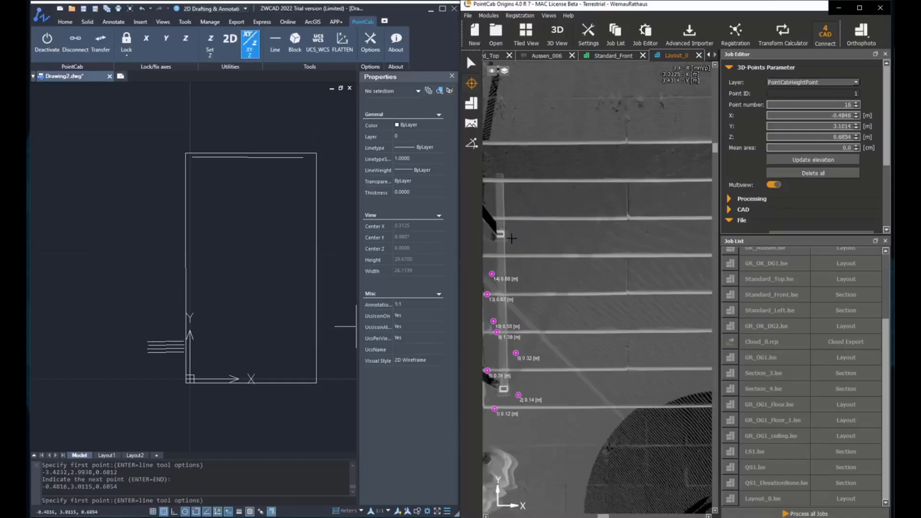
pyautogui.click(486, 256)
pyautogui.click(487, 248)
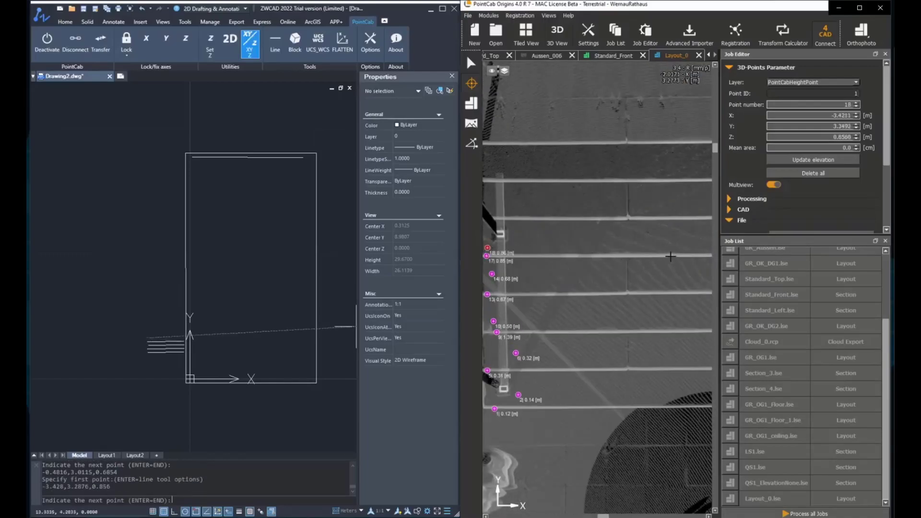
pyautogui.moveTo(702, 250); pyautogui.dragTo(660, 248, button='middle')
pyautogui.click(633, 247)
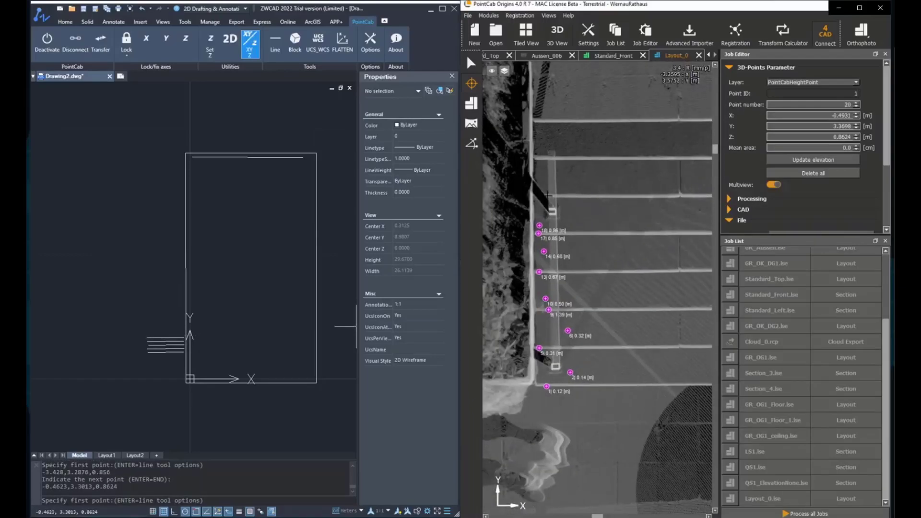
# Draw lines along the sixth and seventh stair edges at Z about 1.05 and 1.24, taking each height from the tread.
pyautogui.click(548, 195)
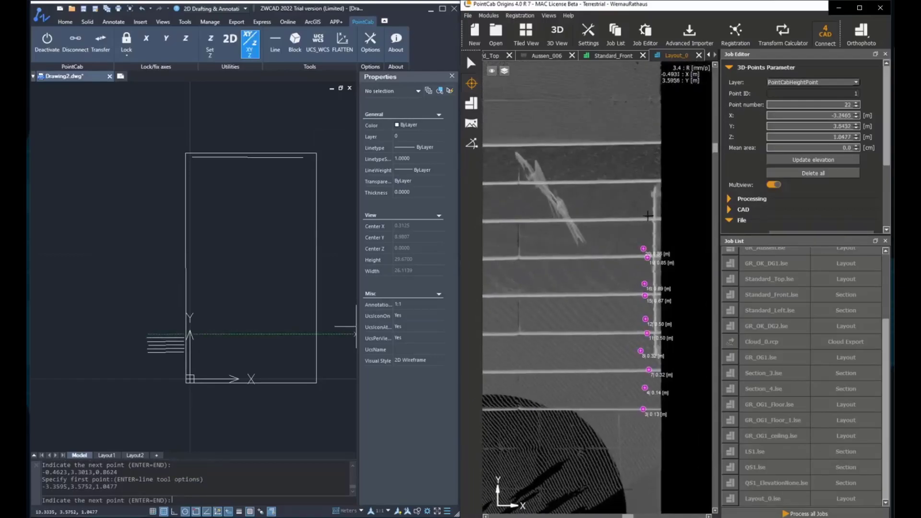
pyautogui.click(648, 218)
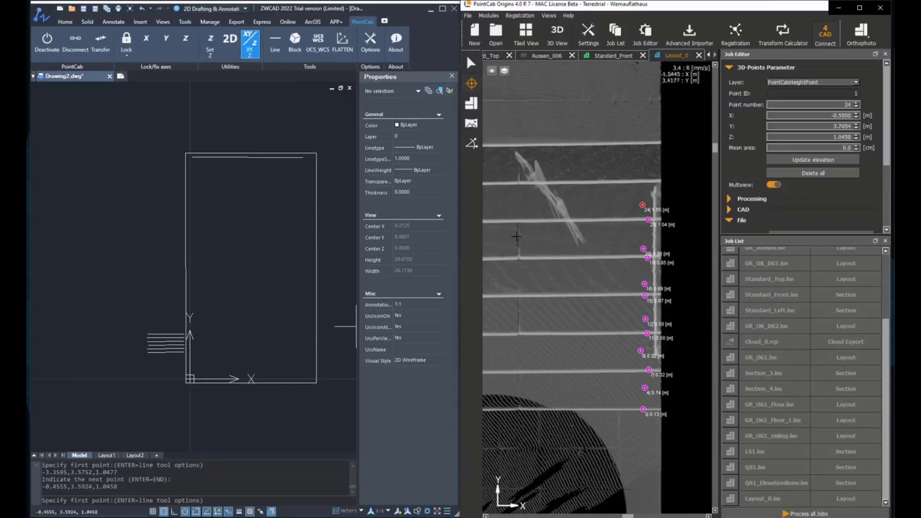
pyautogui.scroll(-1, 583, 233)
pyautogui.moveTo(559, 244); pyautogui.dragTo(668, 223, button='middle')
pyautogui.moveTo(570, 226); pyautogui.dragTo(604, 222, button='middle')
pyautogui.scroll(-1, 501, 213)
pyautogui.moveTo(501, 213); pyautogui.dragTo(528, 207, button='middle')
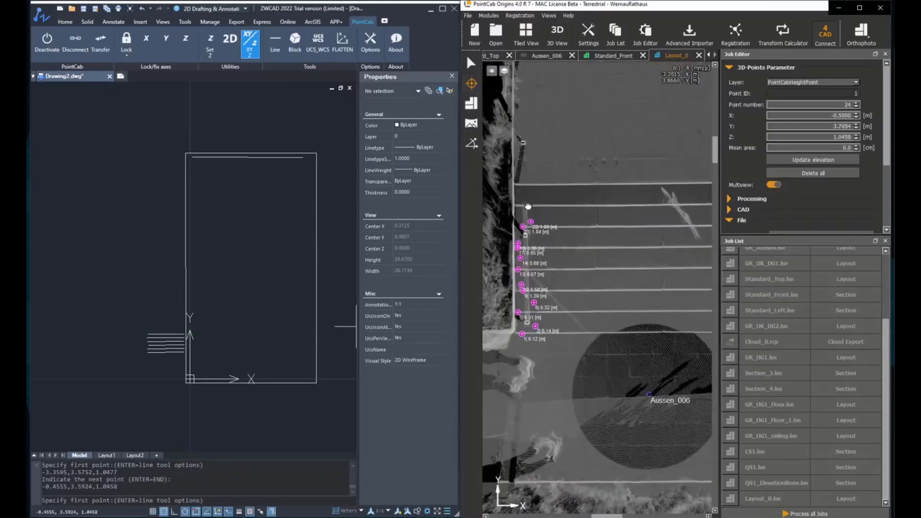
pyautogui.scroll(2, 514, 204)
pyautogui.click(496, 212)
pyautogui.click(500, 201)
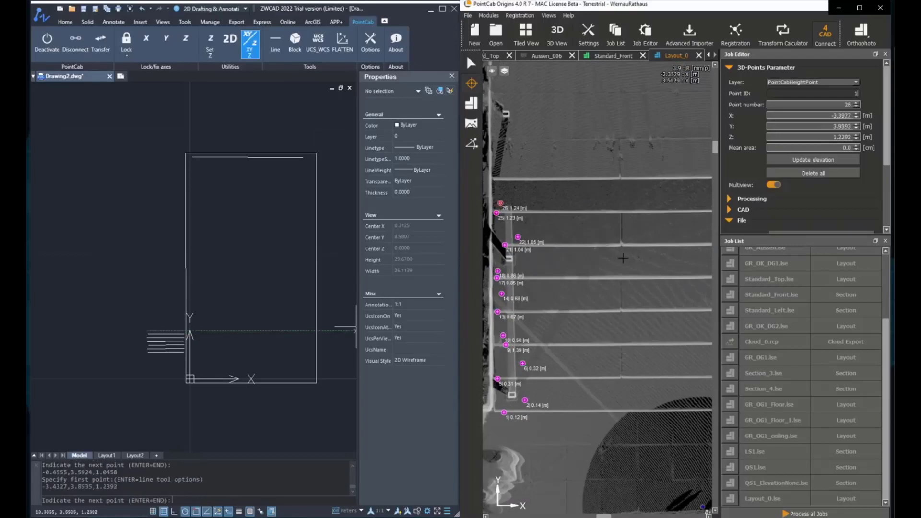
pyautogui.moveTo(706, 250); pyautogui.dragTo(552, 256, button='middle')
pyautogui.click(662, 213)
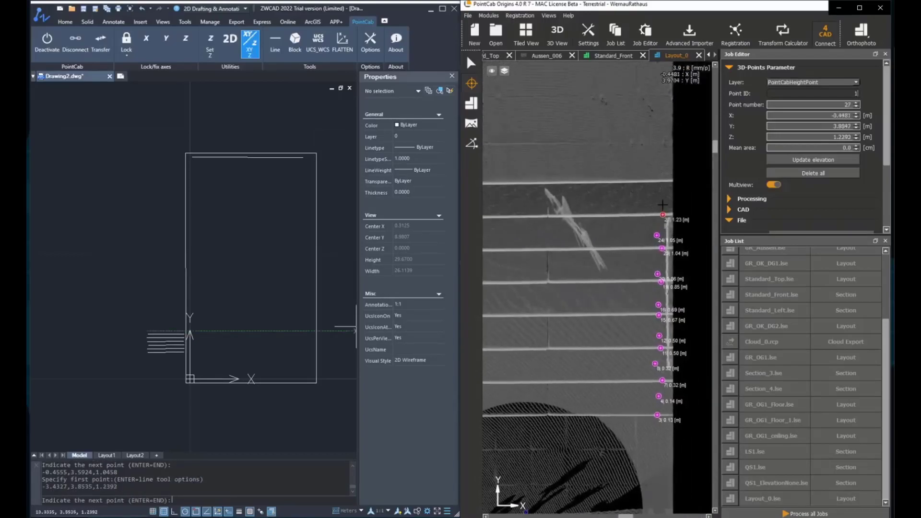
# Draw the eighth stair edge from -3.4446,4.1528,1.4226 to -0.4223,4.1761,1.4181 using separate XY and Z picks, and end the Line tool.
pyautogui.scroll(-2, 581, 236)
pyautogui.scroll(2, 533, 213)
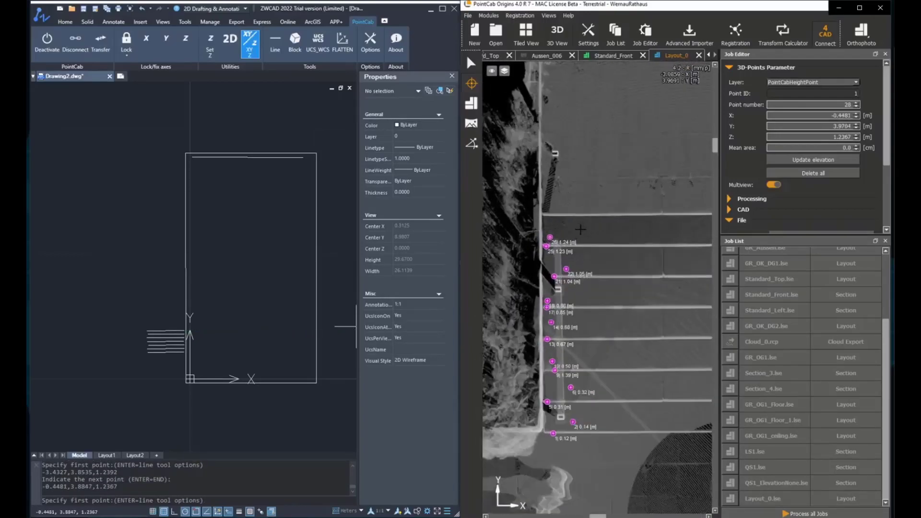
pyautogui.click(537, 213)
pyautogui.click(551, 201)
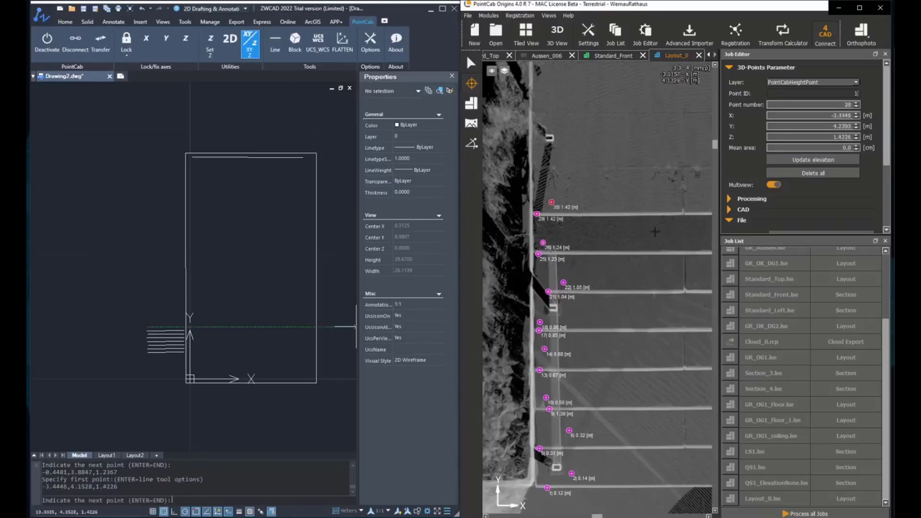
pyautogui.moveTo(688, 257); pyautogui.dragTo(496, 261, button='middle')
pyautogui.moveTo(696, 235); pyautogui.dragTo(576, 241, button='middle')
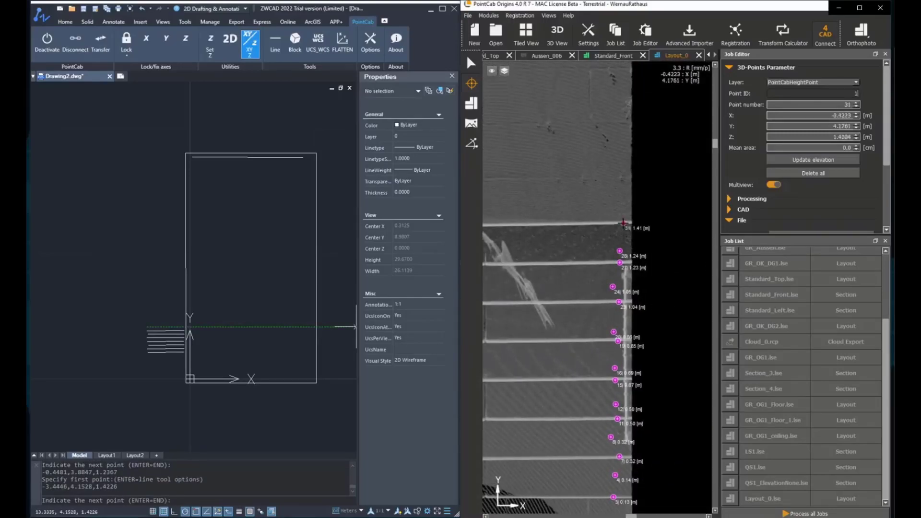
pyautogui.click(612, 205)
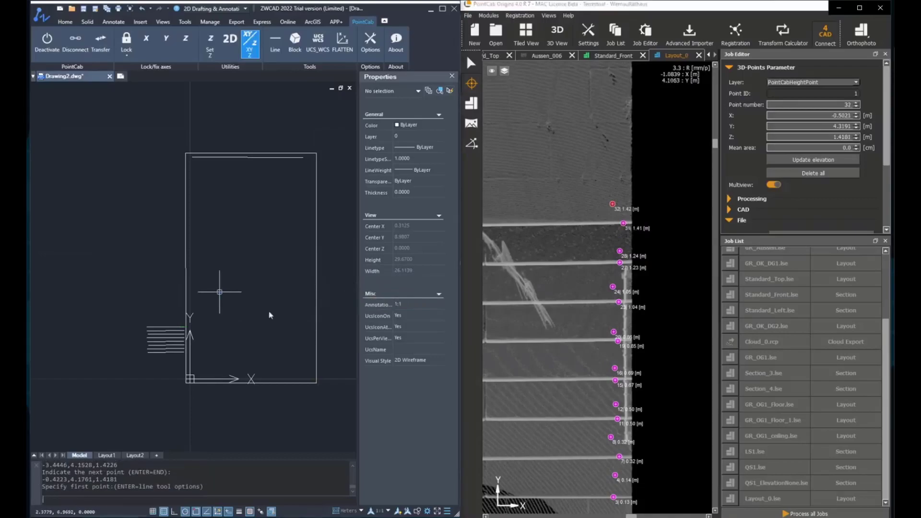
pyautogui.press('Return')
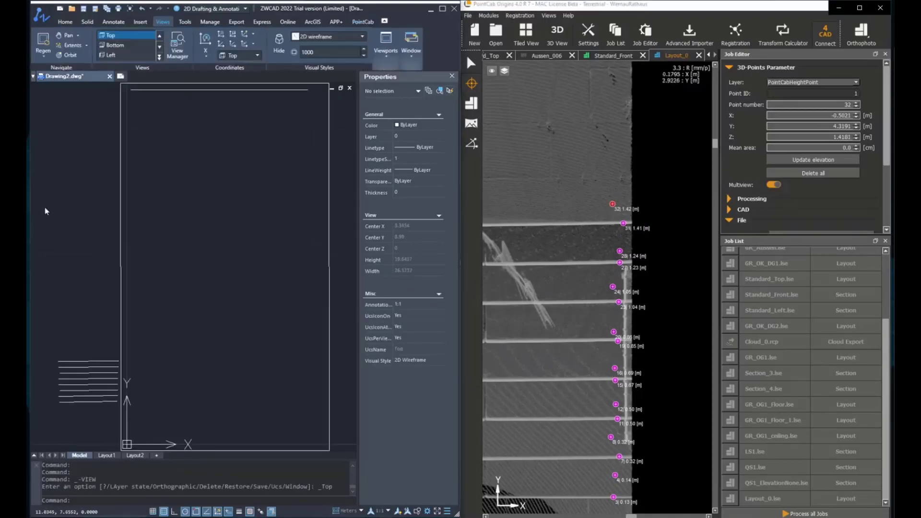
# Select the eight stair edge lines beside the building outline in the ZWCAD drawing's top view.
pyautogui.scroll(1, 90, 209)
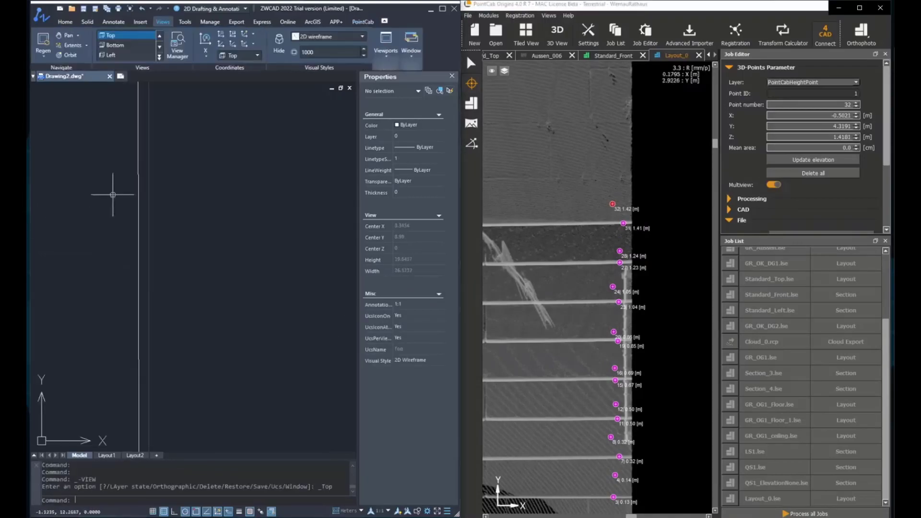
pyautogui.moveTo(212, 207); pyautogui.dragTo(253, 150, button='middle')
pyautogui.scroll(-2, 251, 151)
pyautogui.scroll(2, 211, 277)
pyautogui.click(213, 286)
pyautogui.click(179, 212)
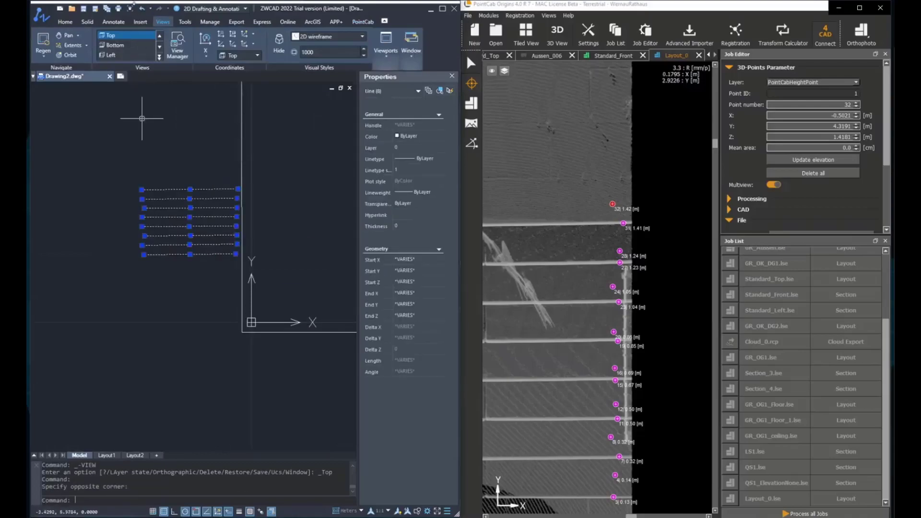
# Try to switch the drawing with the selected stair lines to the Front view, and return to Drawing2.dwg.
pyautogui.click(159, 57)
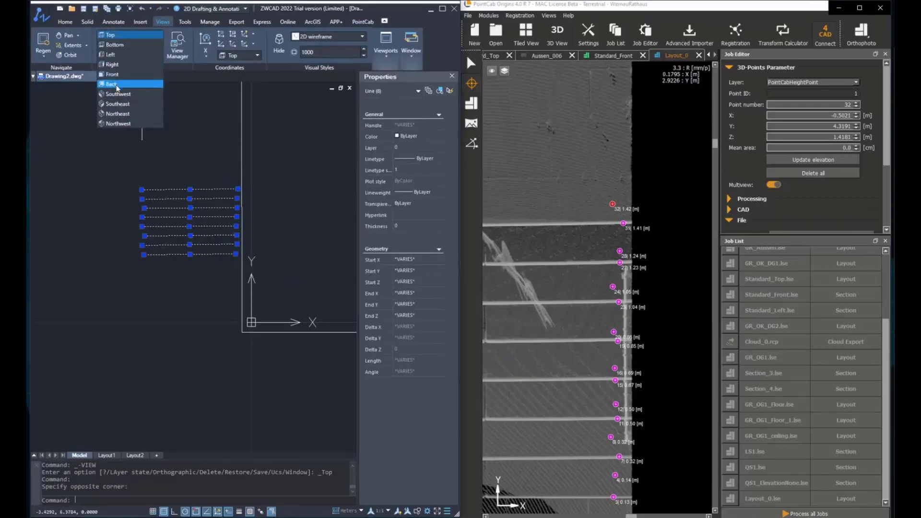
pyautogui.click(116, 76)
pyautogui.scroll(-4, 175, 210)
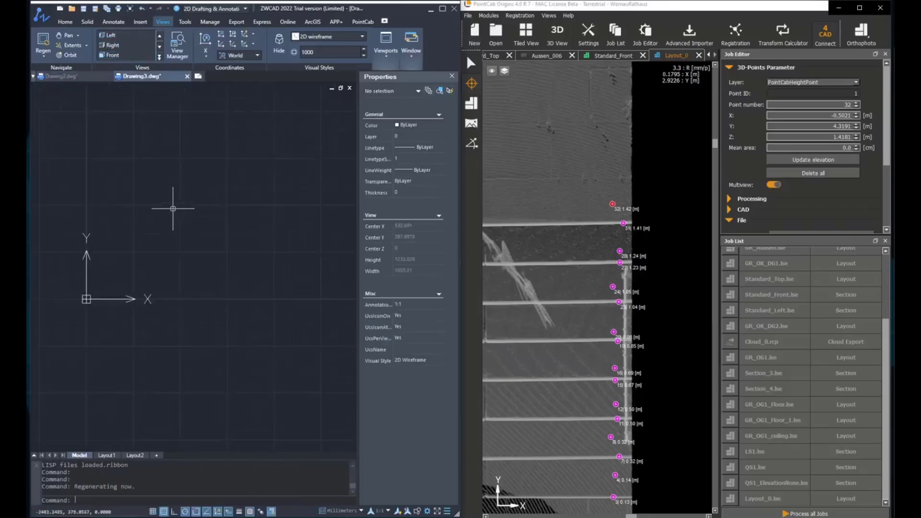
pyautogui.middleClick(166, 214)
pyautogui.middleClick(166, 214)
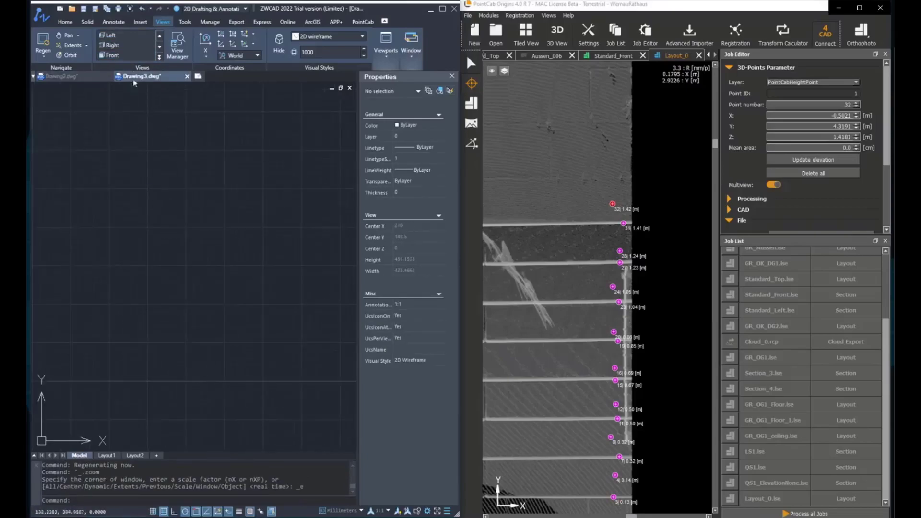
pyautogui.click(62, 76)
pyautogui.scroll(1, 197, 214)
pyautogui.scroll(2, 197, 216)
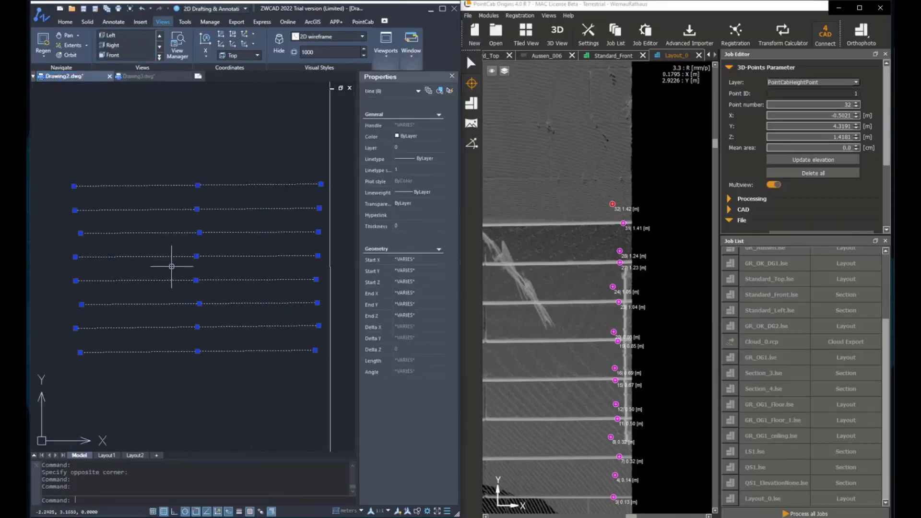
# Select only the lowest stair line, check its start Z against the lowest tread's height point in the PointCab layout, and clear the selection.
pyautogui.press('Escape')
pyautogui.press('Escape')
pyautogui.click(225, 354)
pyautogui.click(222, 334)
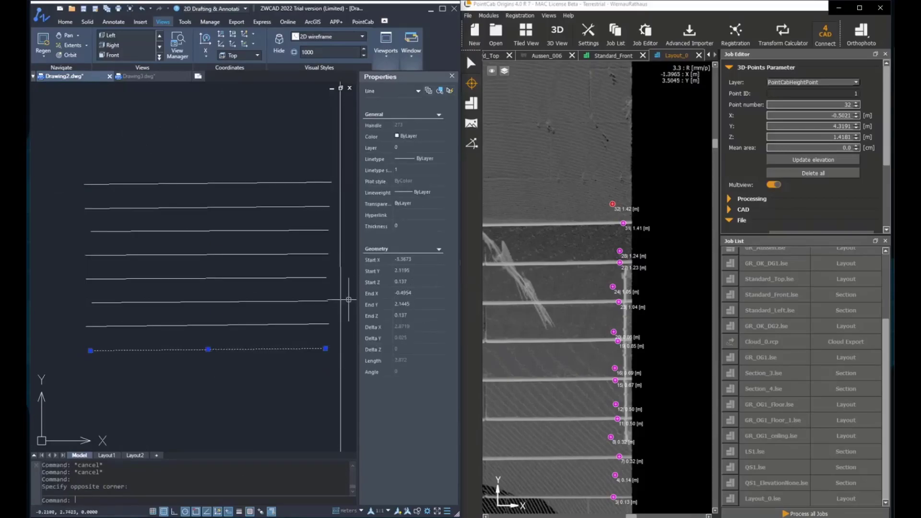
pyautogui.scroll(-1, 597, 332)
pyautogui.moveTo(597, 332); pyautogui.dragTo(710, 302, button='middle')
pyautogui.moveTo(566, 304); pyautogui.dragTo(709, 282, button='middle')
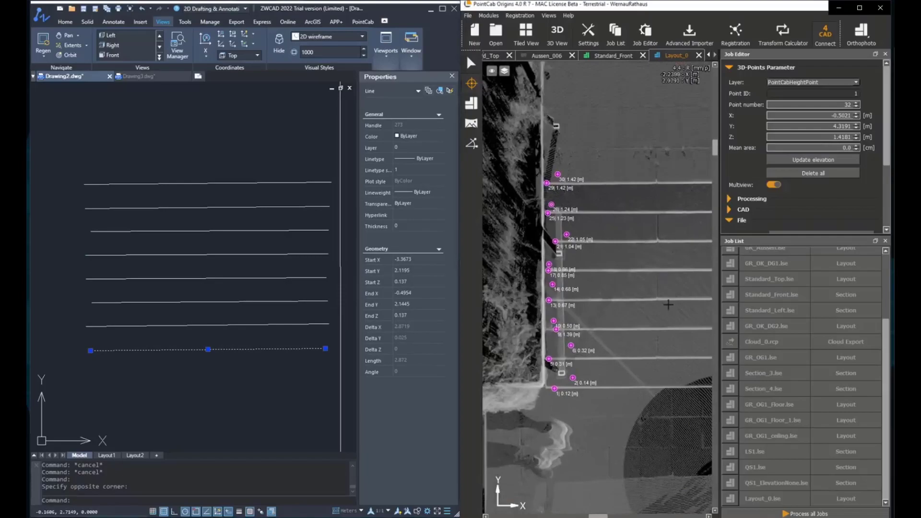
pyautogui.moveTo(668, 304); pyautogui.dragTo(628, 296, button='middle')
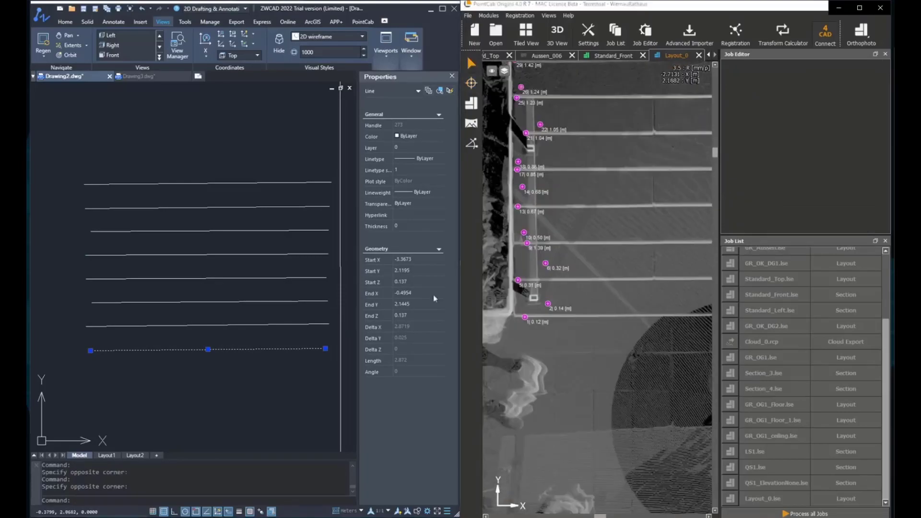
pyautogui.click(407, 284)
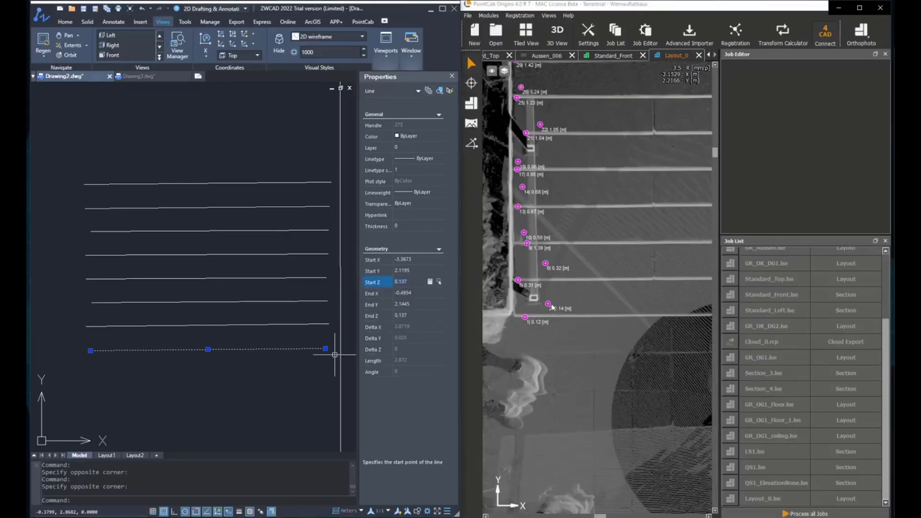
pyautogui.press('Escape')
pyautogui.press('Escape')
# Select the second-lowest stair line and compare its start Z with the Z value of height point 6 in the PointCab layout.
pyautogui.click(254, 324)
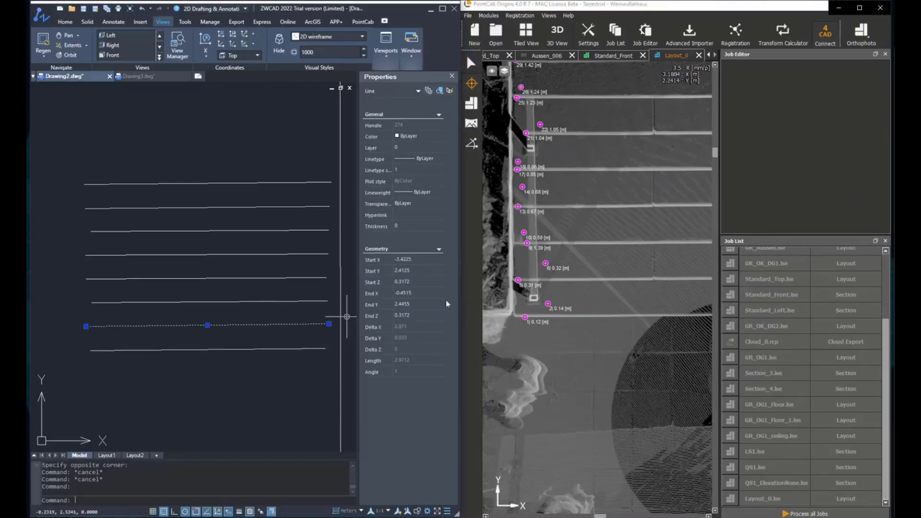
pyautogui.rightClick(545, 264)
pyautogui.click(833, 137)
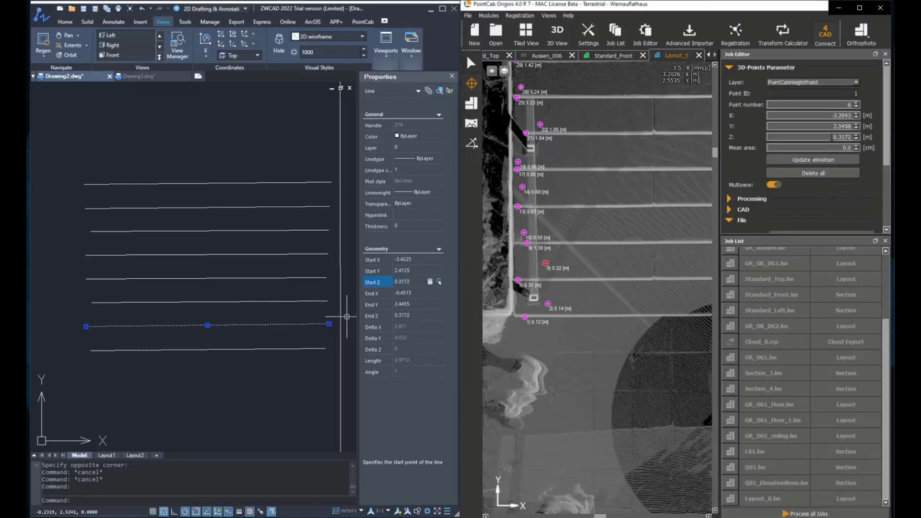
pyautogui.press('Return')
pyautogui.press('Escape')
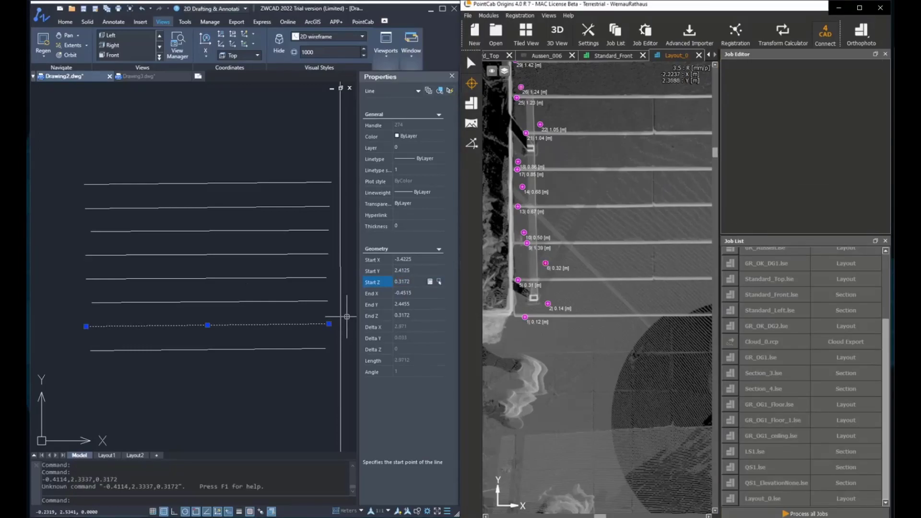